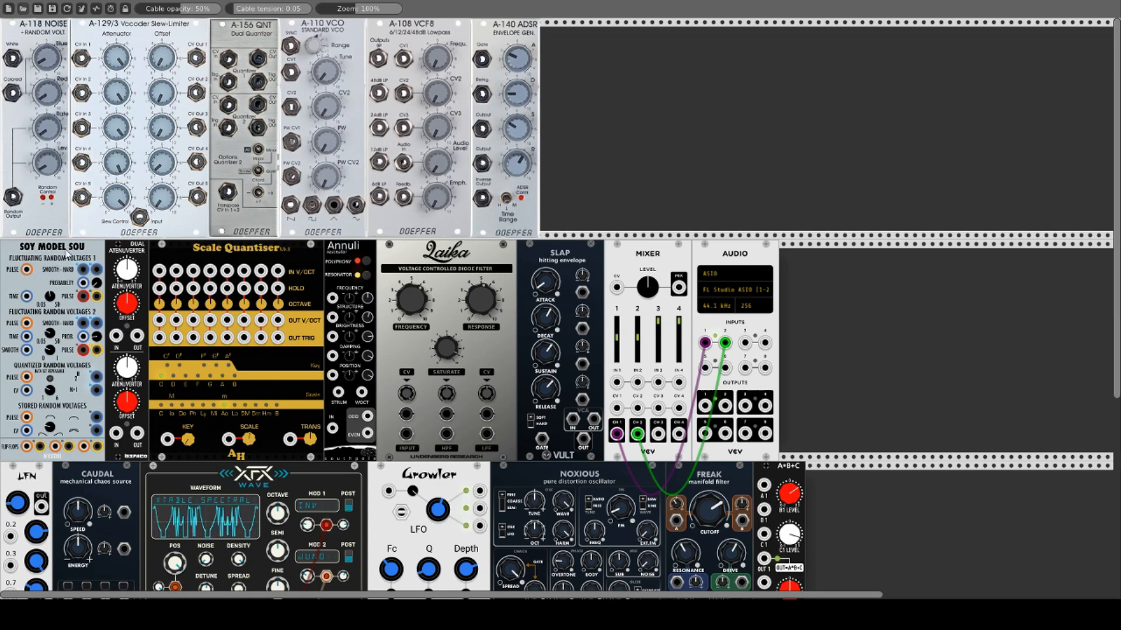
Check the developer and module names of Soy Model Sou, the Dual Atenuverter and the Scale Quantiser
right_click(36, 258)
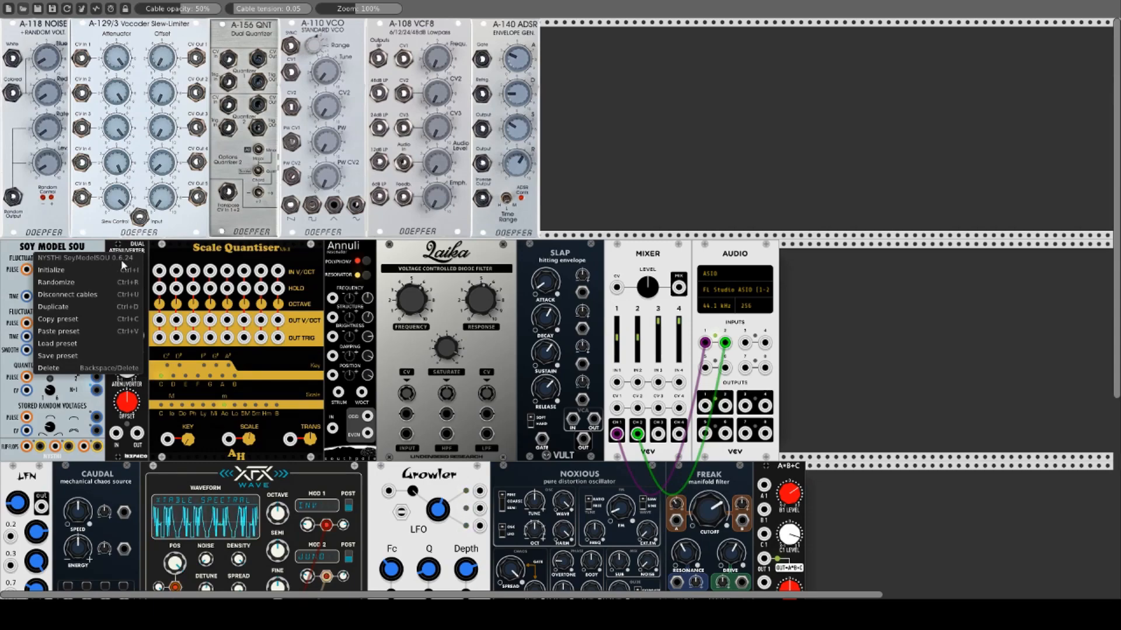
left_click(18, 244)
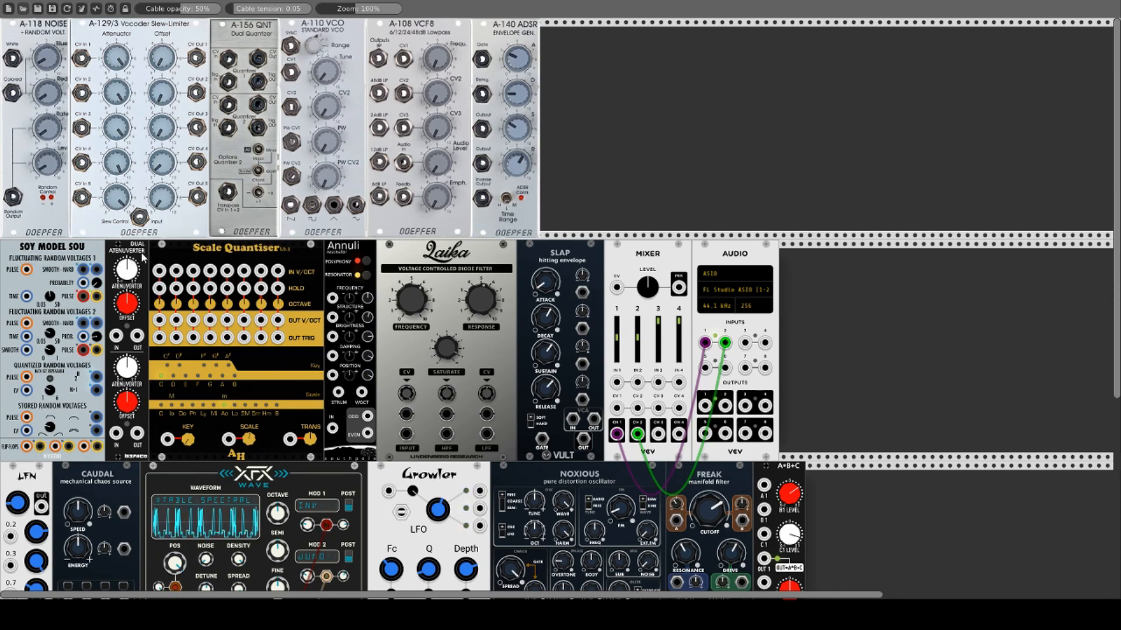
right_click(111, 257)
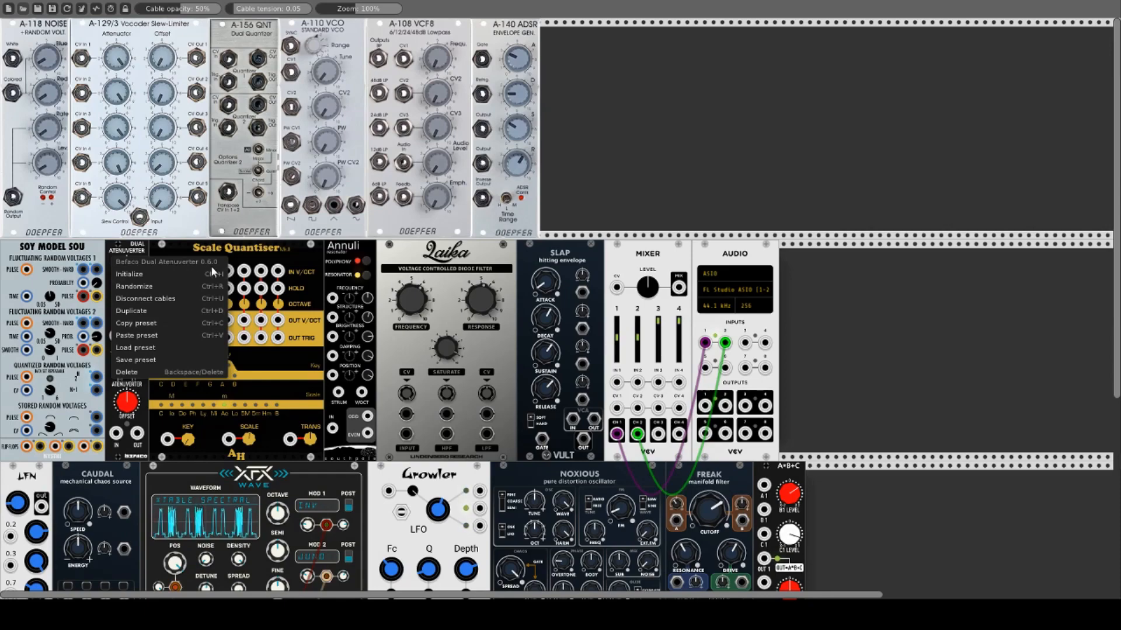
left_click(115, 255)
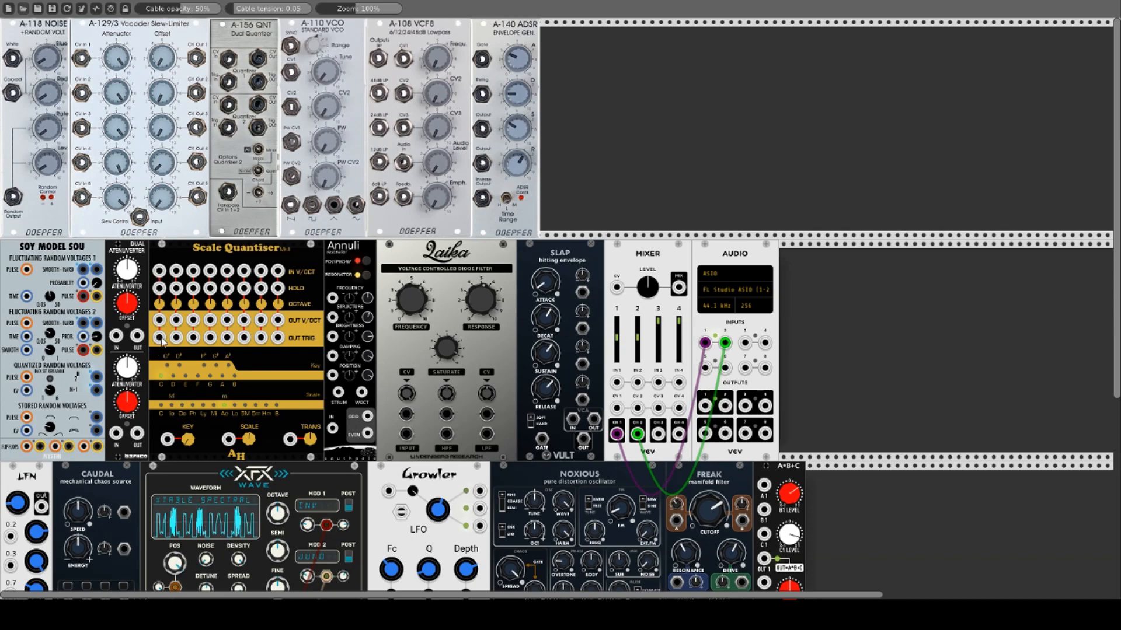
right_click(179, 245)
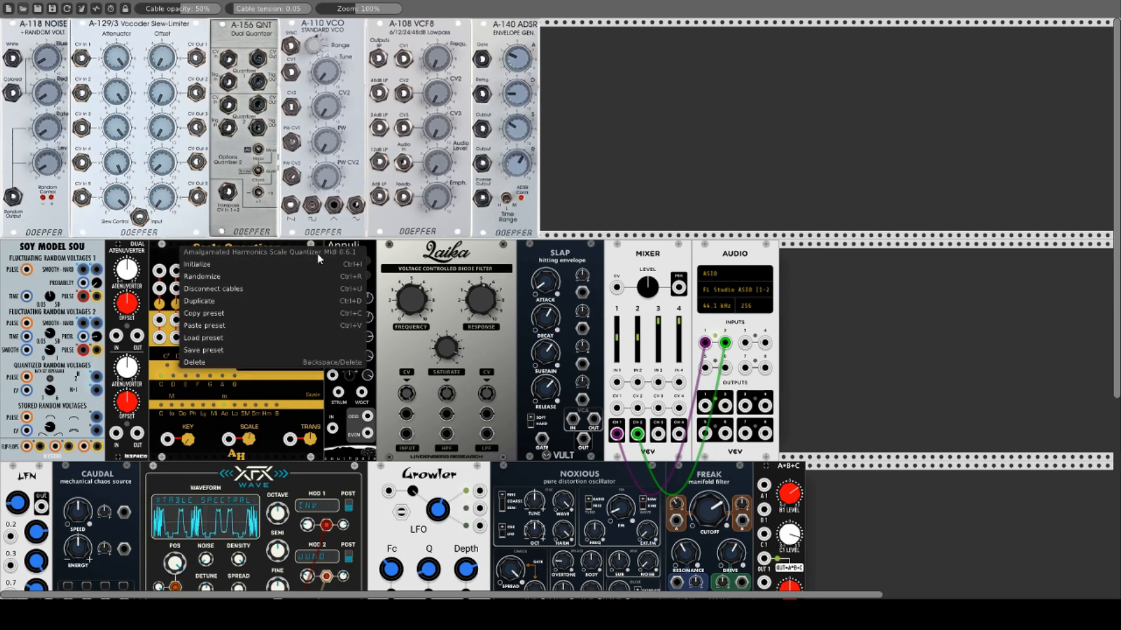
left_click(173, 248)
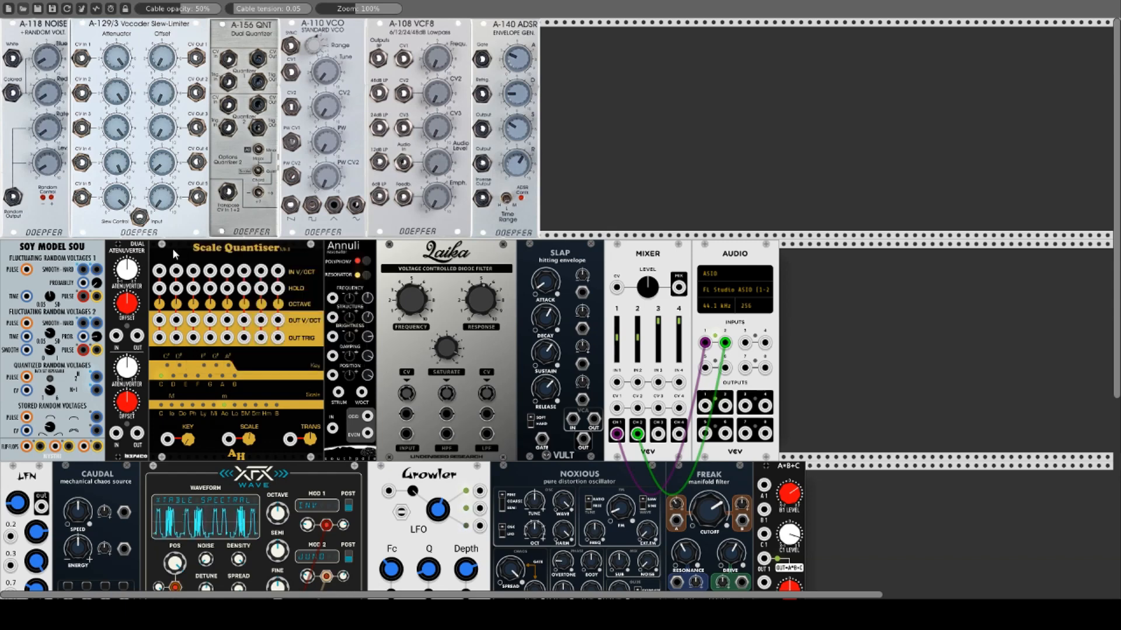
Check the developer and module names of the Annuli, XFX Wave and Noxious sound sources
right_click(333, 253)
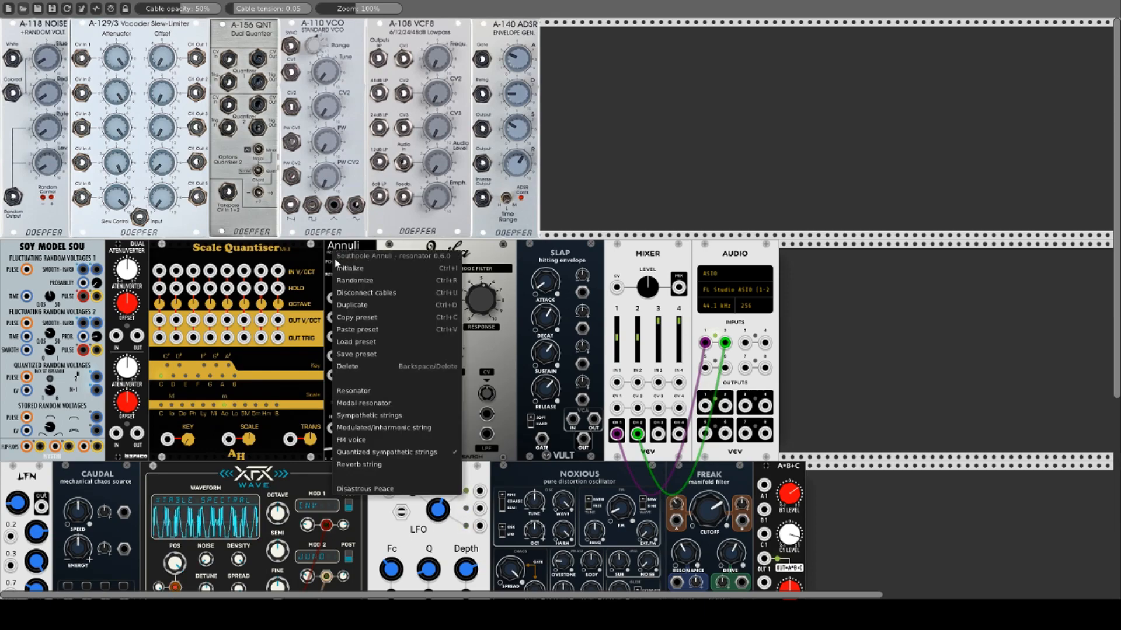
left_click(267, 497)
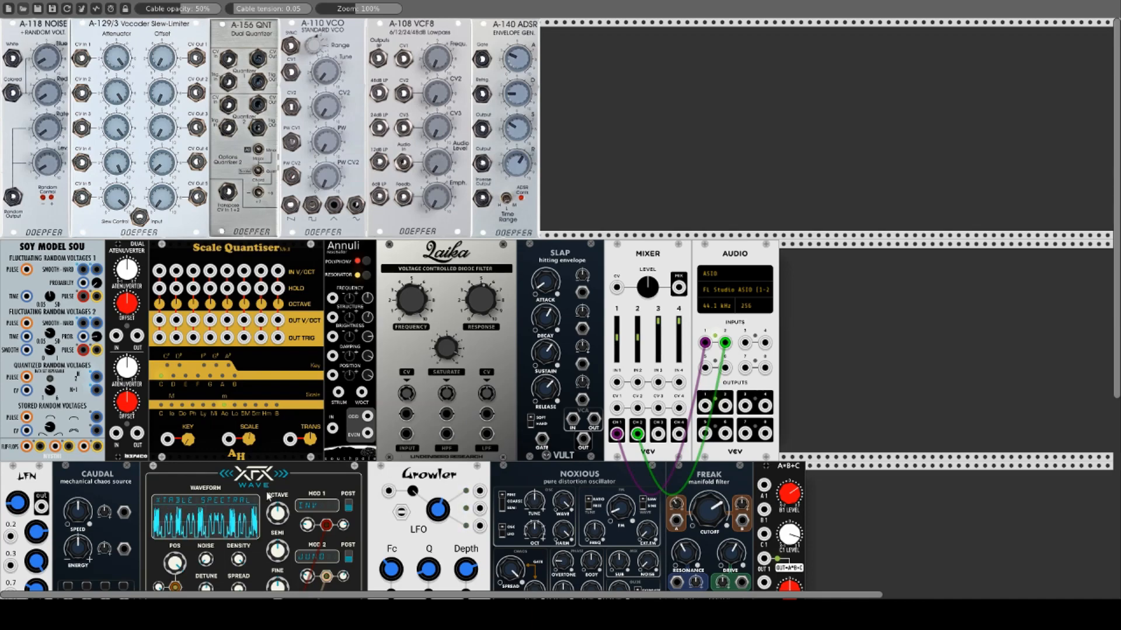
right_click(293, 476)
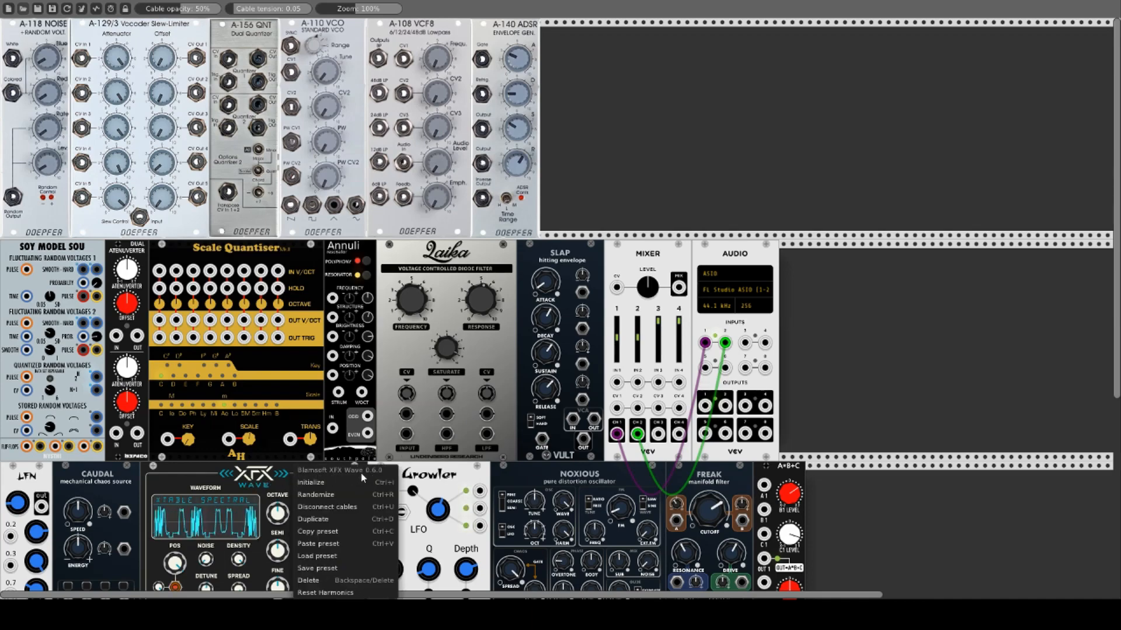
left_click(269, 474)
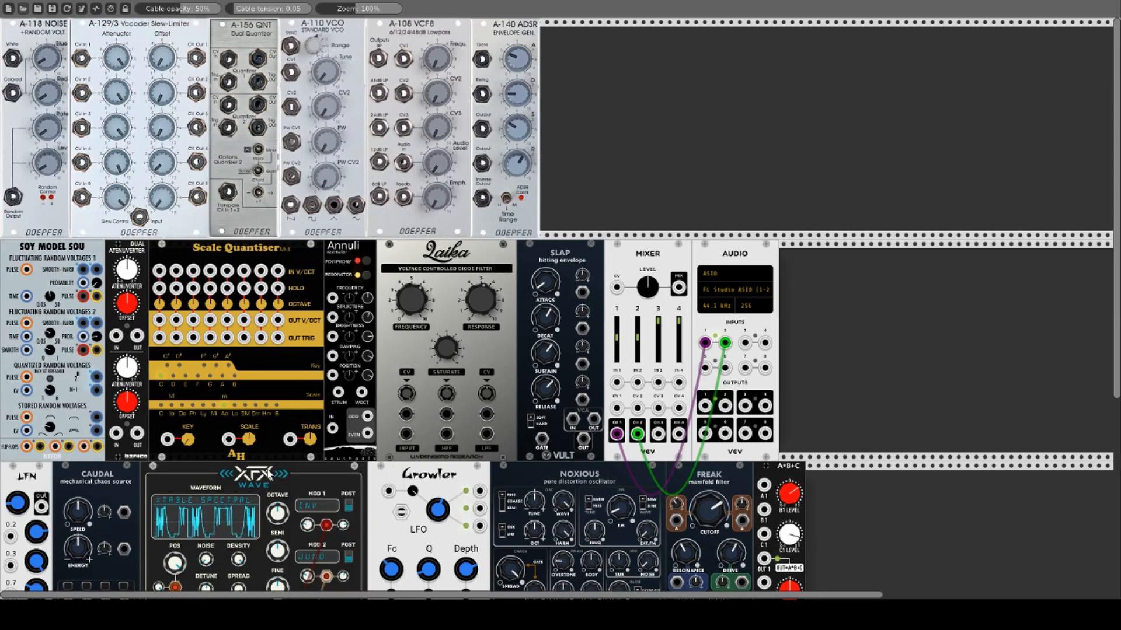
right_click(608, 482)
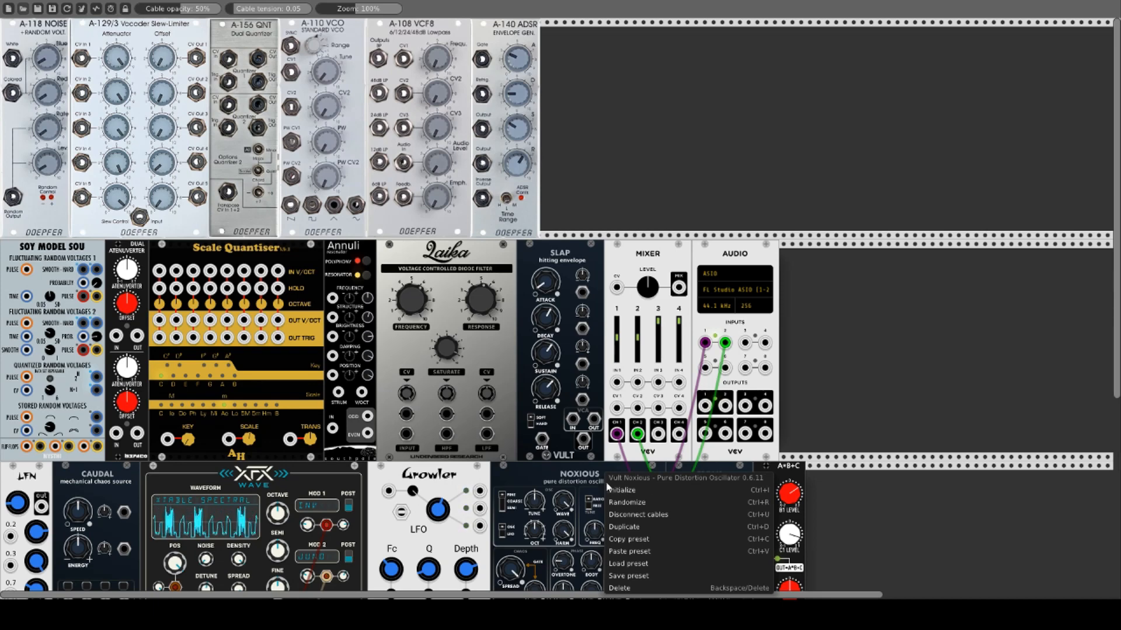
left_click(526, 475)
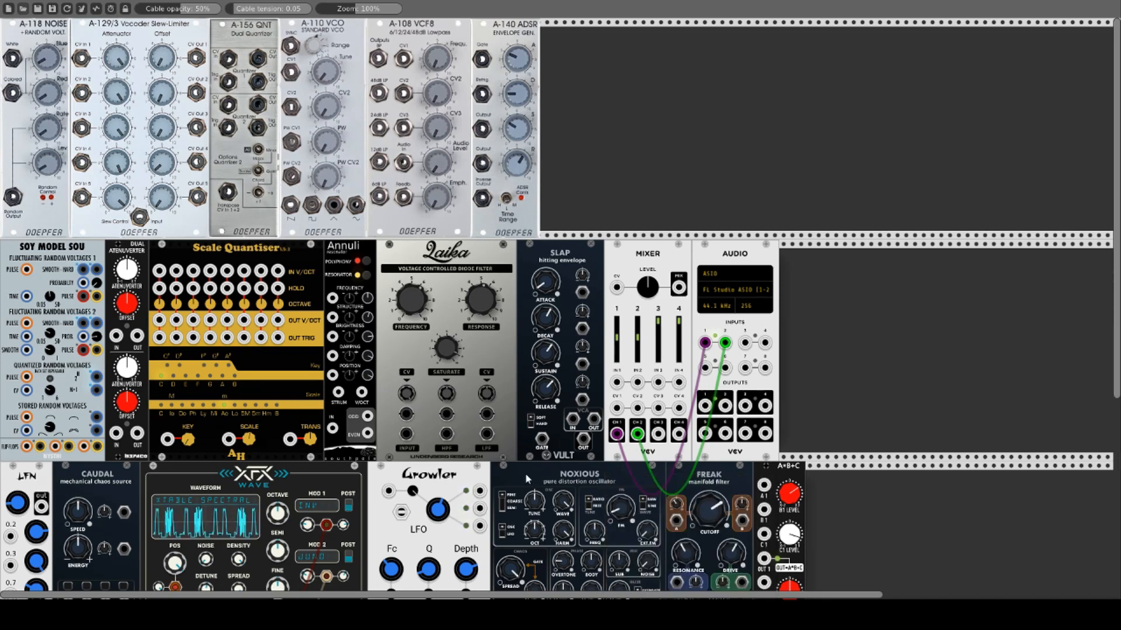
Check the developer and module names of the Laika, Growler and Freak filters and the Slap envelope
right_click(406, 257)
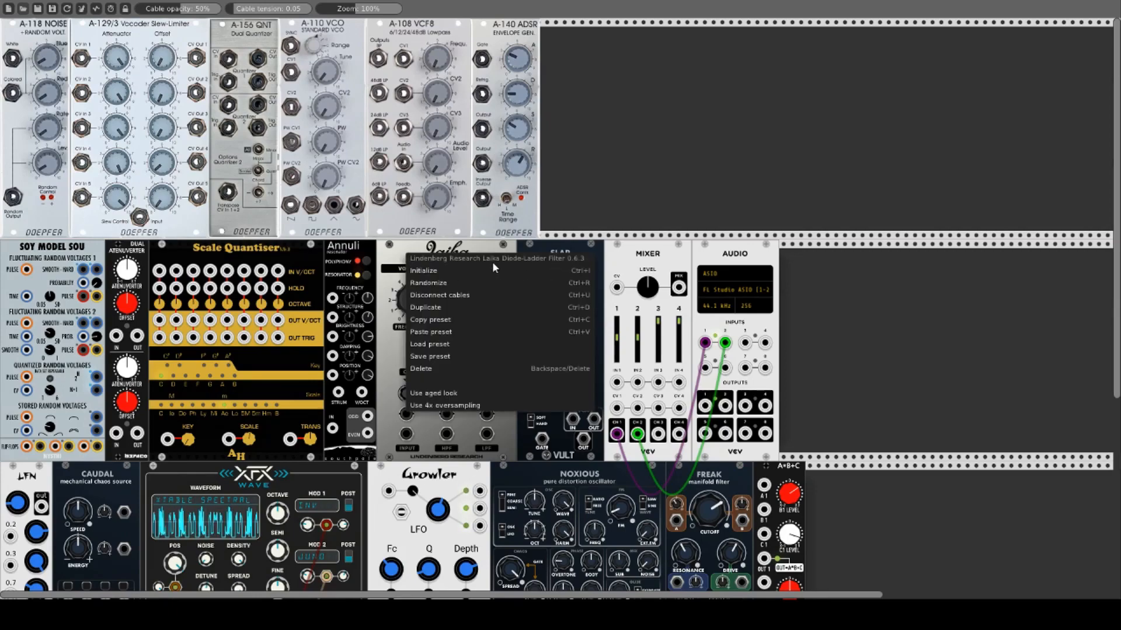
left_click(396, 254)
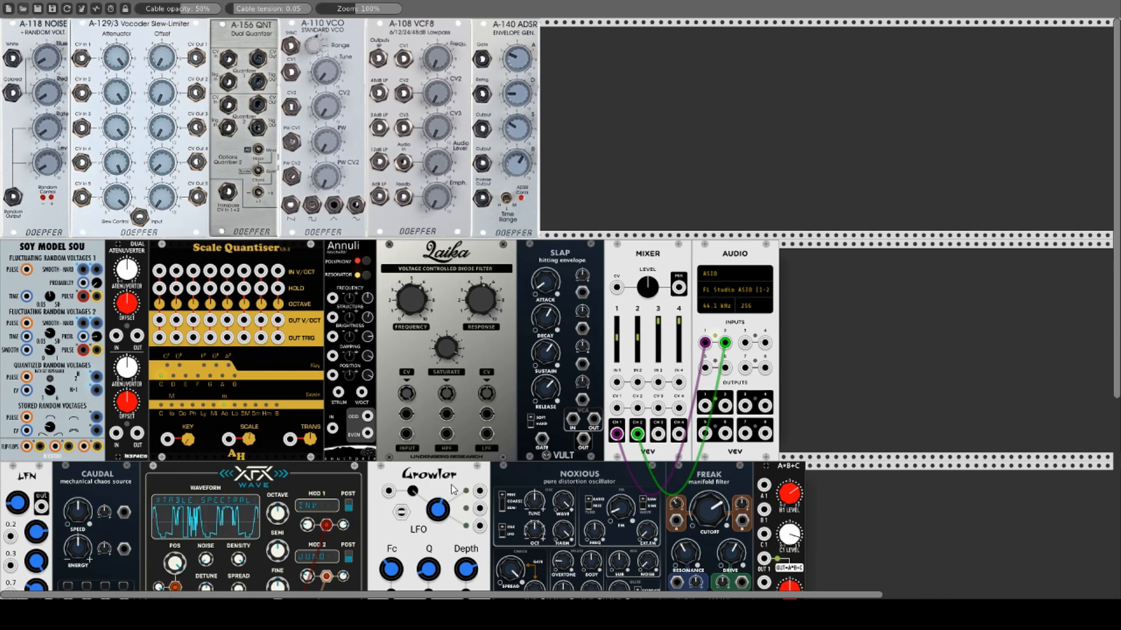
right_click(429, 482)
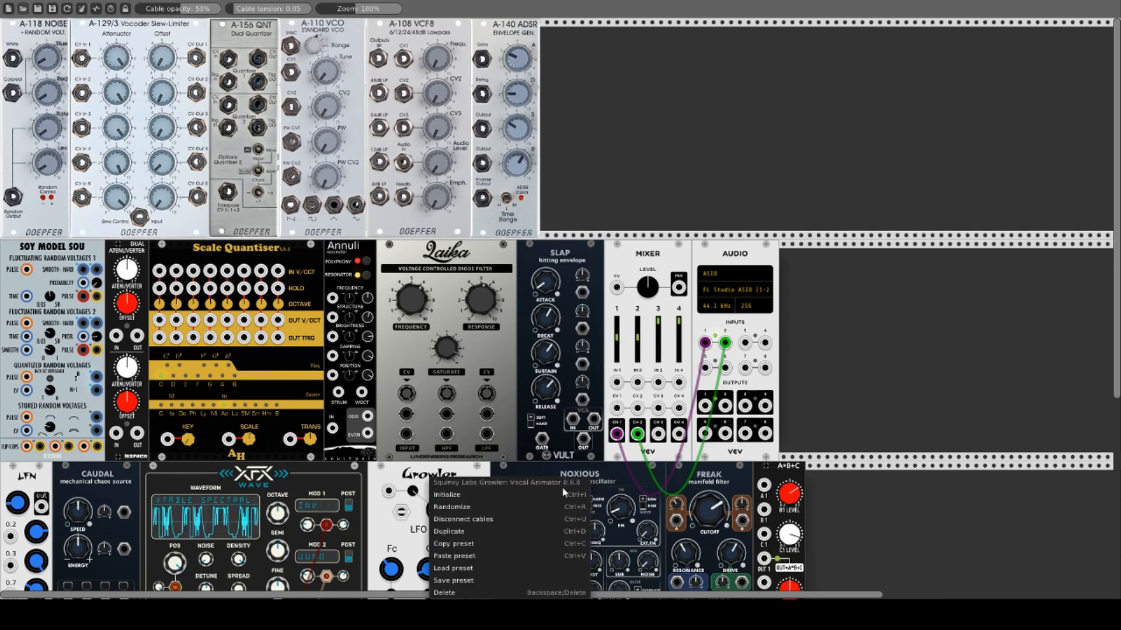
left_click(445, 494)
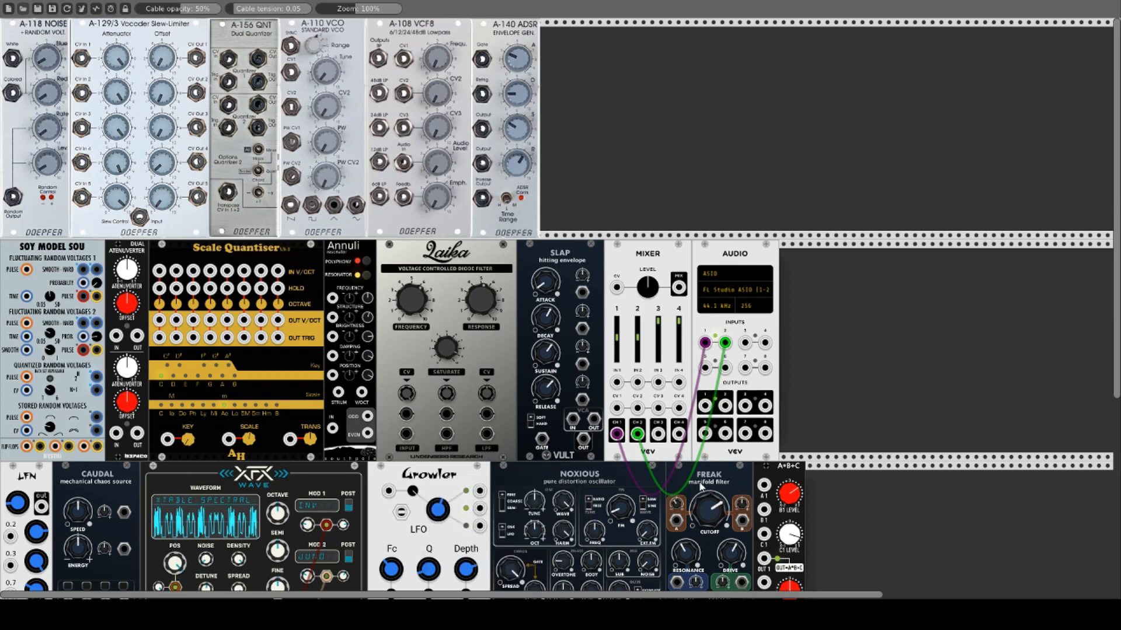
right_click(716, 480)
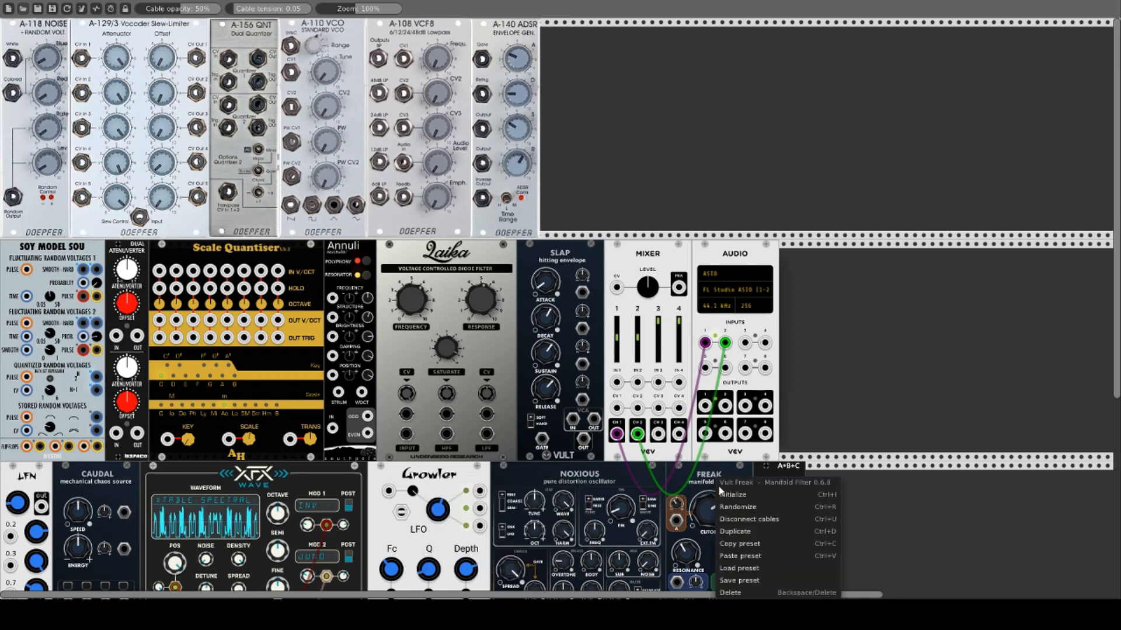
left_click(537, 472)
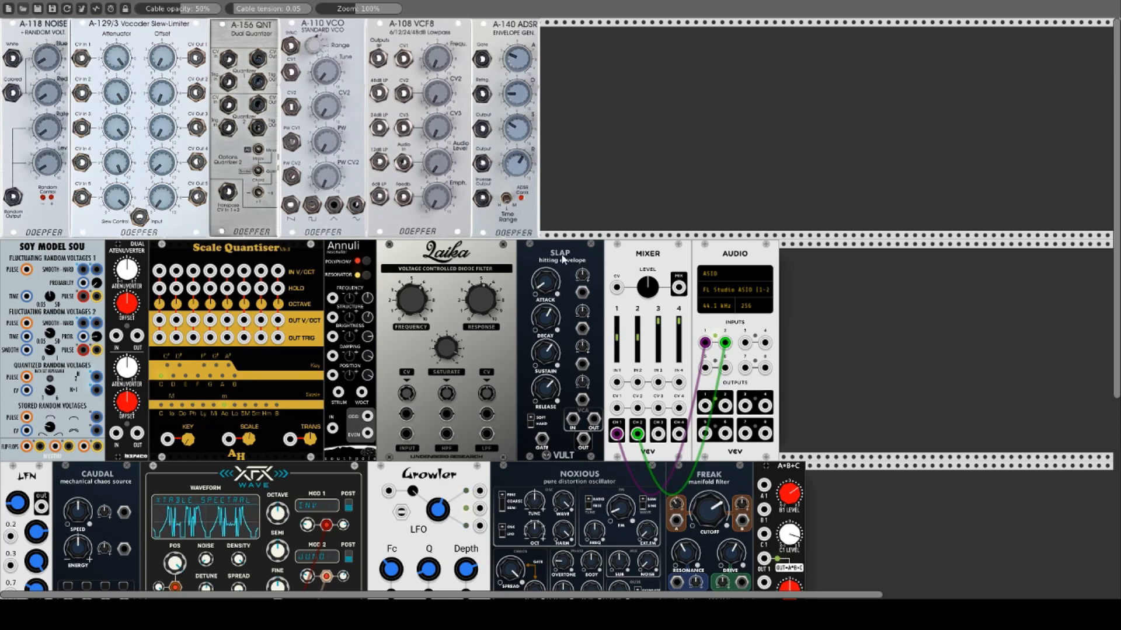
right_click(538, 258)
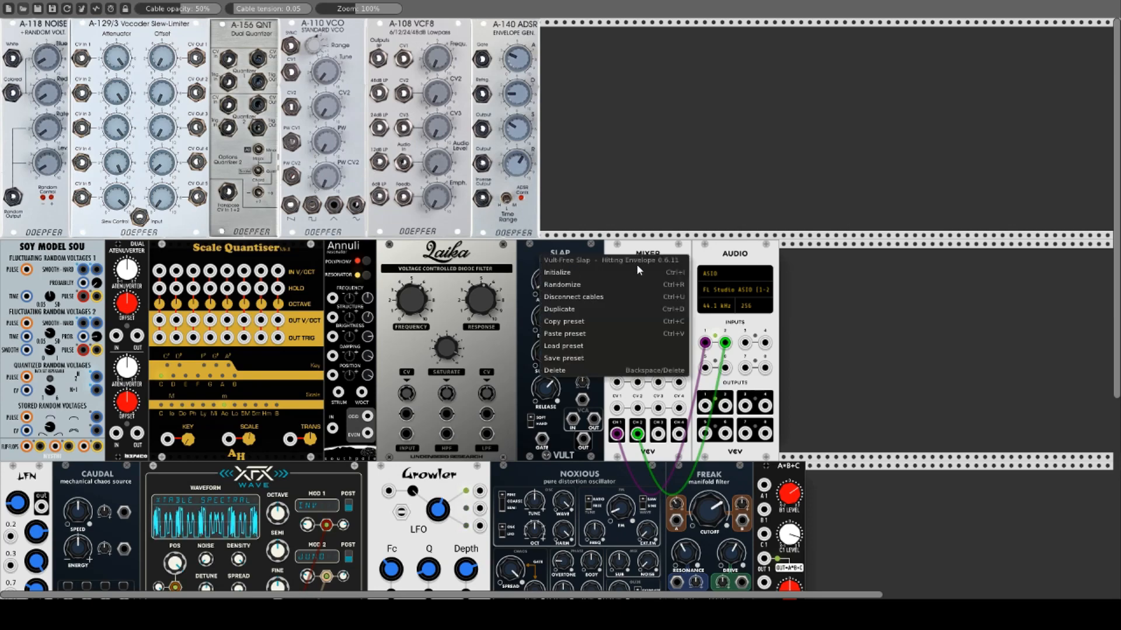
left_click(531, 261)
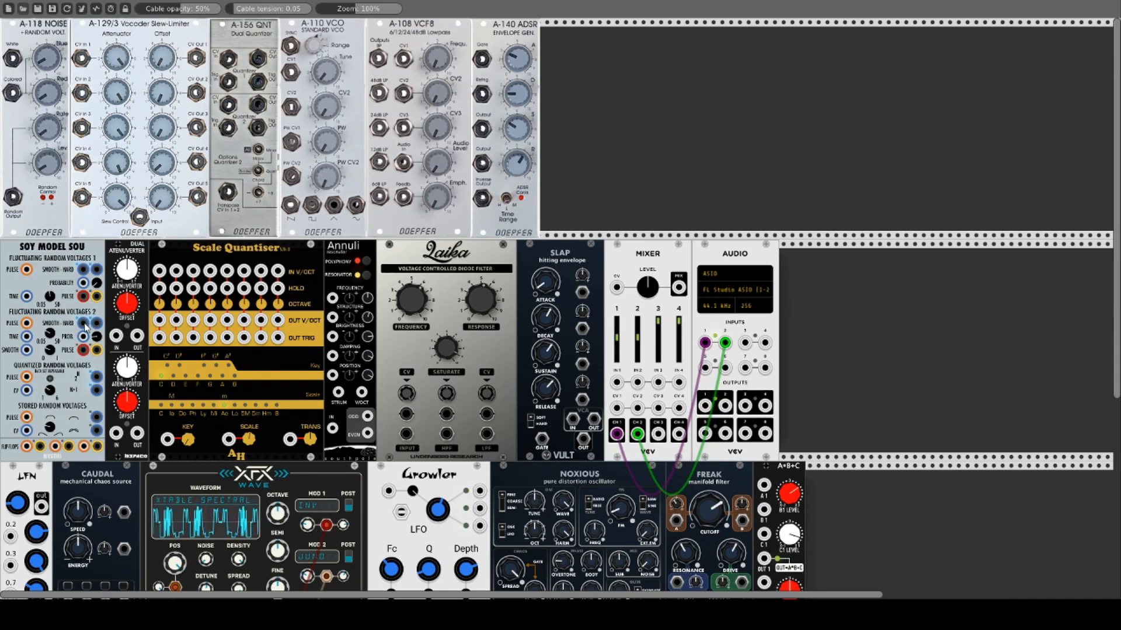
Patch Fluctuating Random Voltages 2 smooth output through the first Atenuverter into the Scale Quantiser, its OUT V/OCT to Annuli V/OCT and OUT TRIG to Slap's gate
left_click_drag(86, 326, 116, 336)
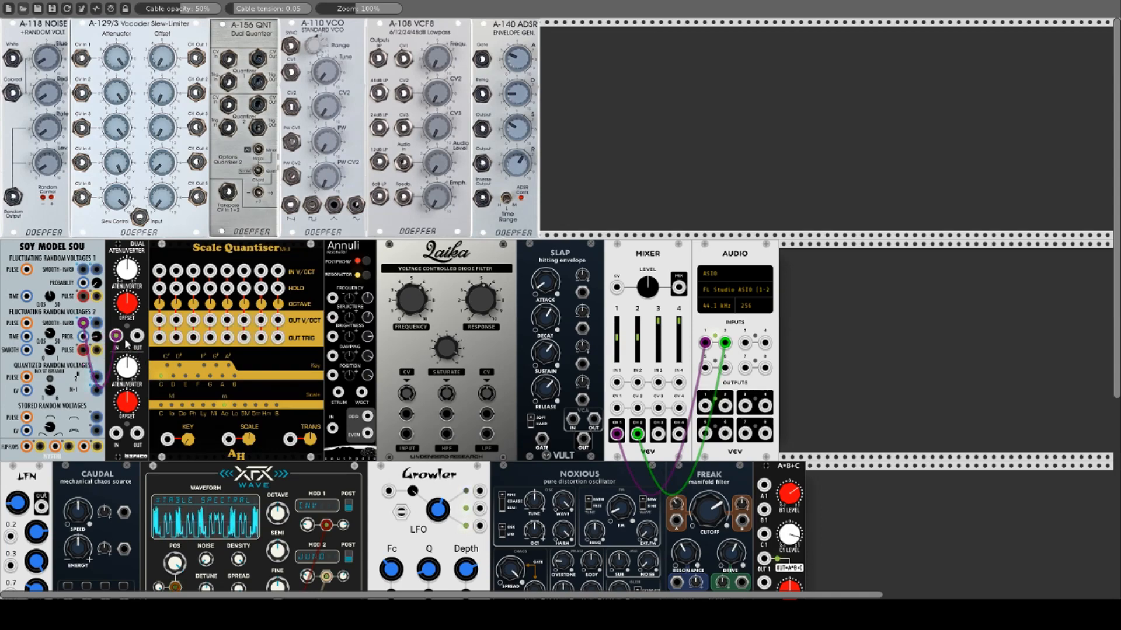
left_click_drag(138, 336, 160, 272)
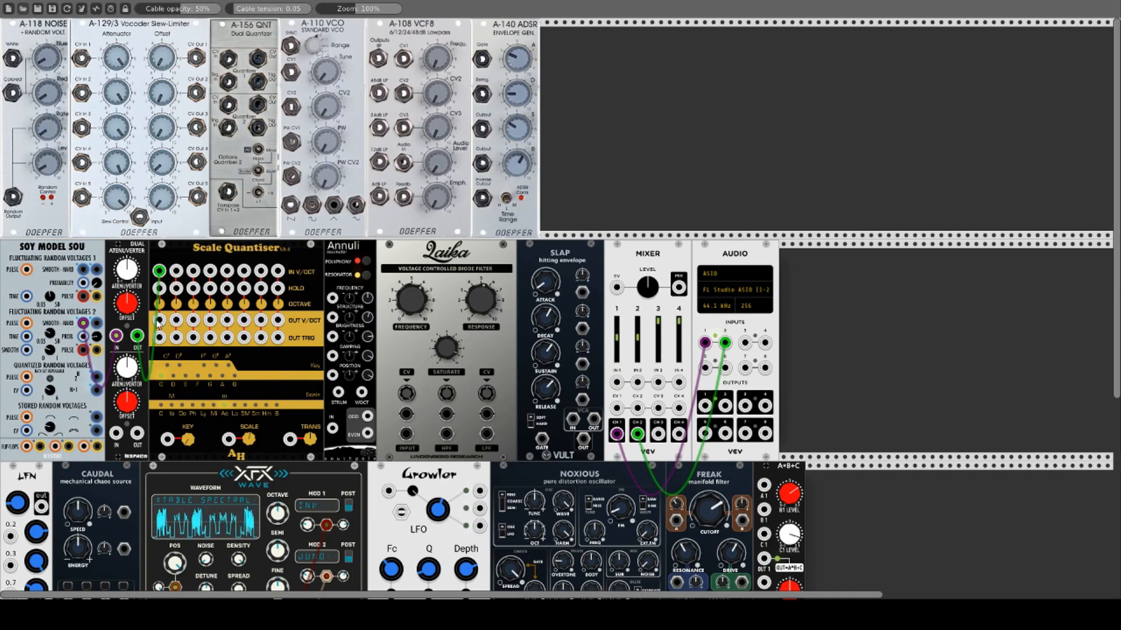
left_click_drag(158, 321, 362, 393)
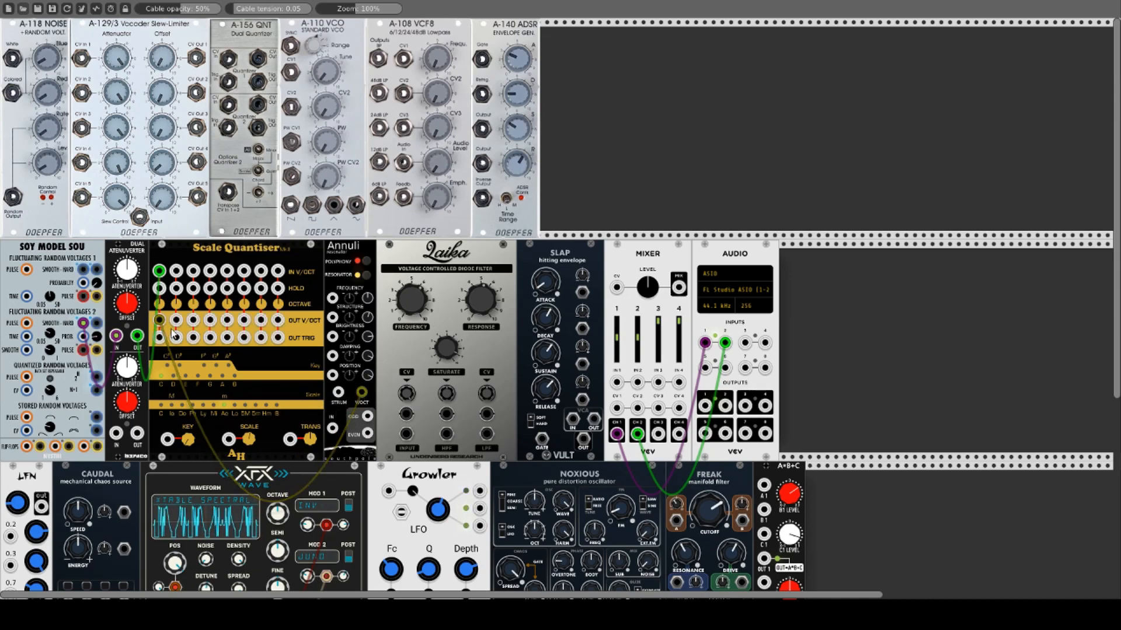
left_click_drag(160, 340, 543, 439)
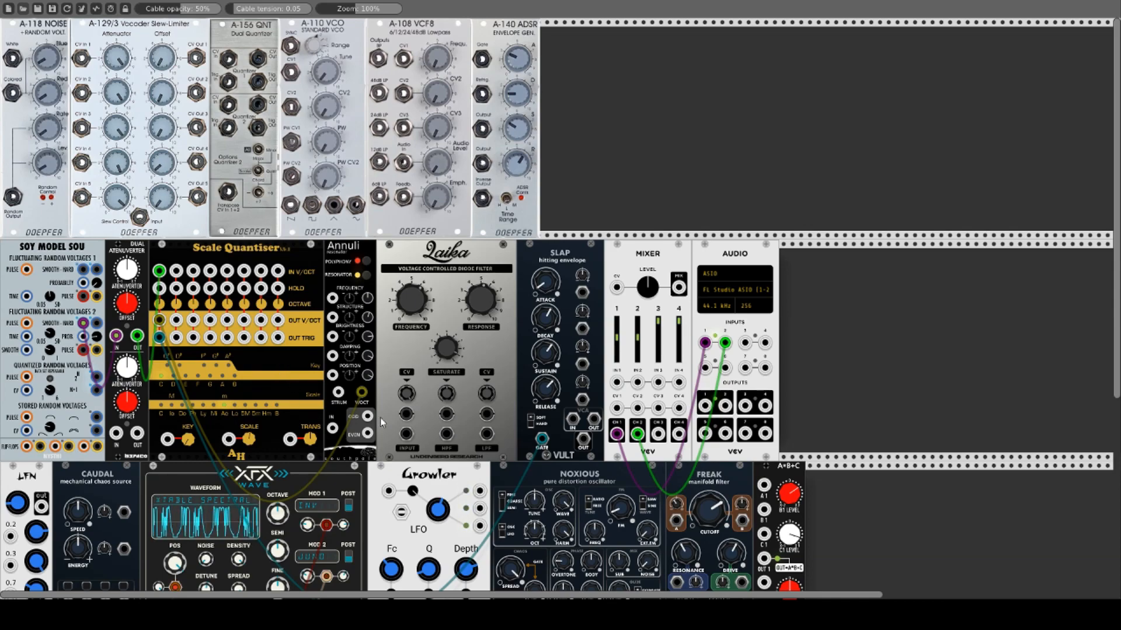
Patch Annuli's ODD output into Laika, Laika's LPF output into Slap's VCA, and the VCA output to mixer inputs 1 and 2
left_click_drag(367, 417, 406, 435)
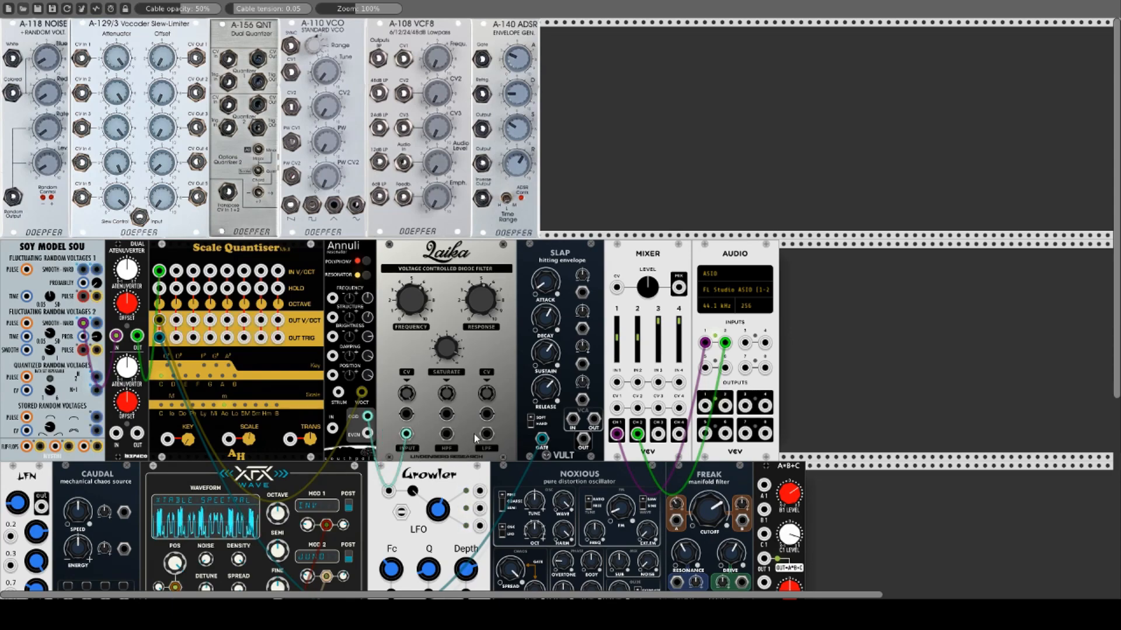
left_click_drag(486, 434, 573, 419)
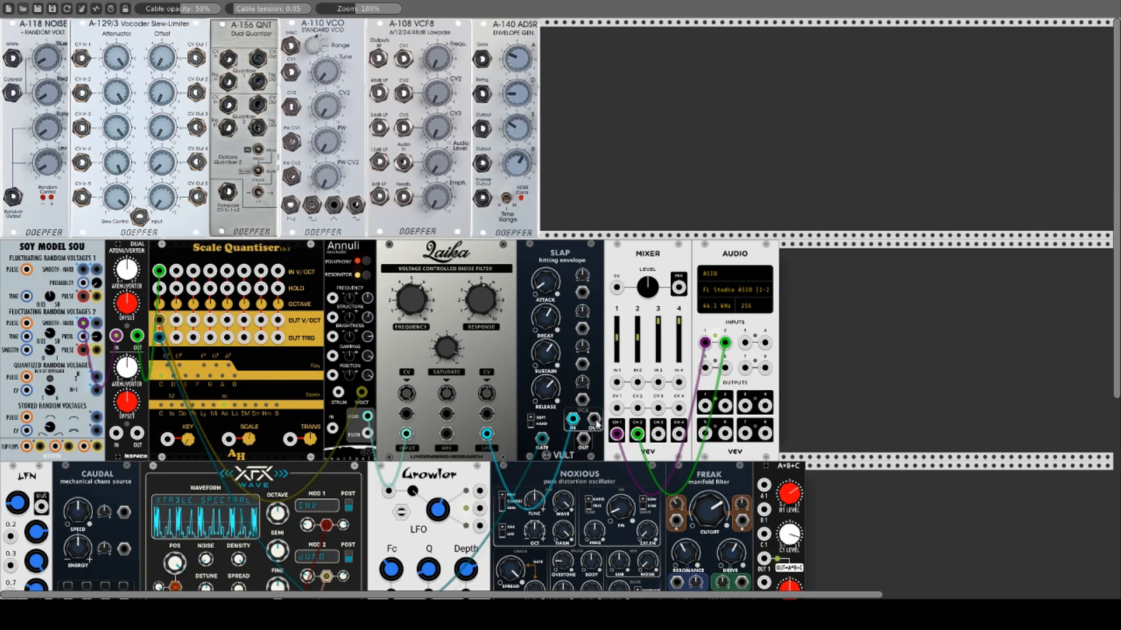
mouse_move(594, 419)
left_mouse_down()
mouse_move(616, 383)
mouse_move(613, 449)
mouse_move(595, 419)
left_mouse_up()
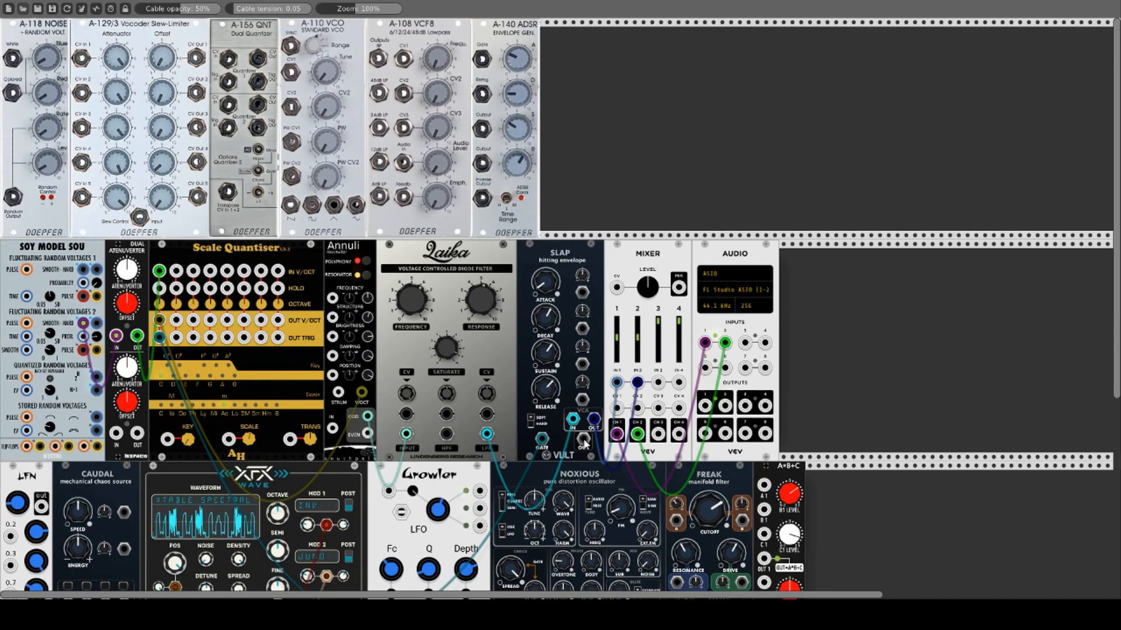
Patch Slap's envelope output to the frequency CV input of the Laika filter
left_click_drag(584, 442, 431, 429)
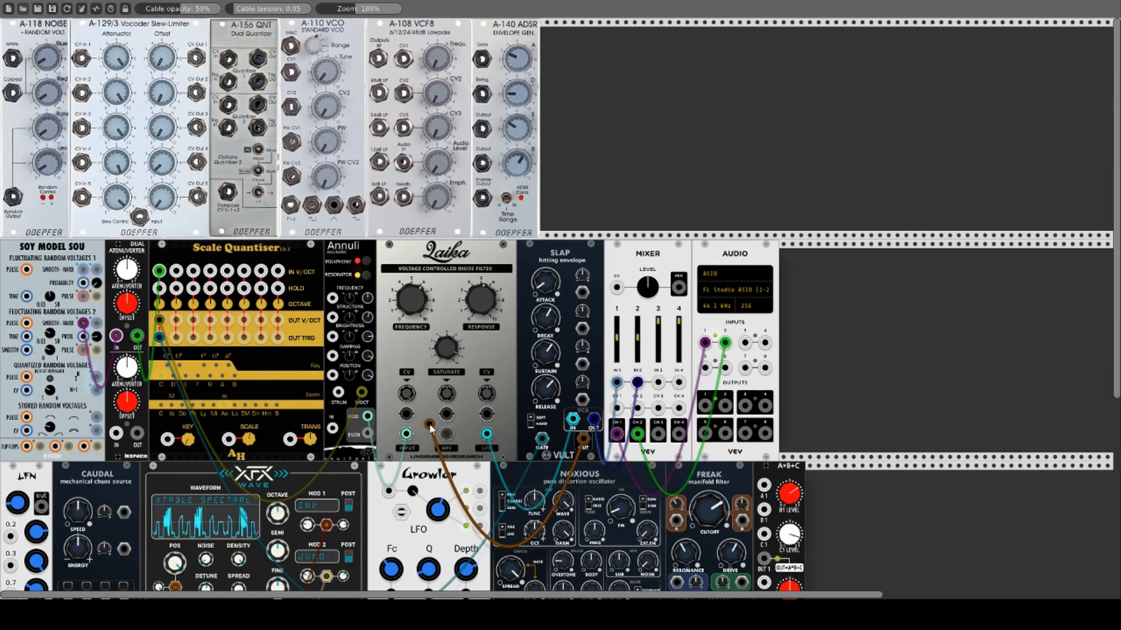
left_click_drag(432, 430, 406, 416)
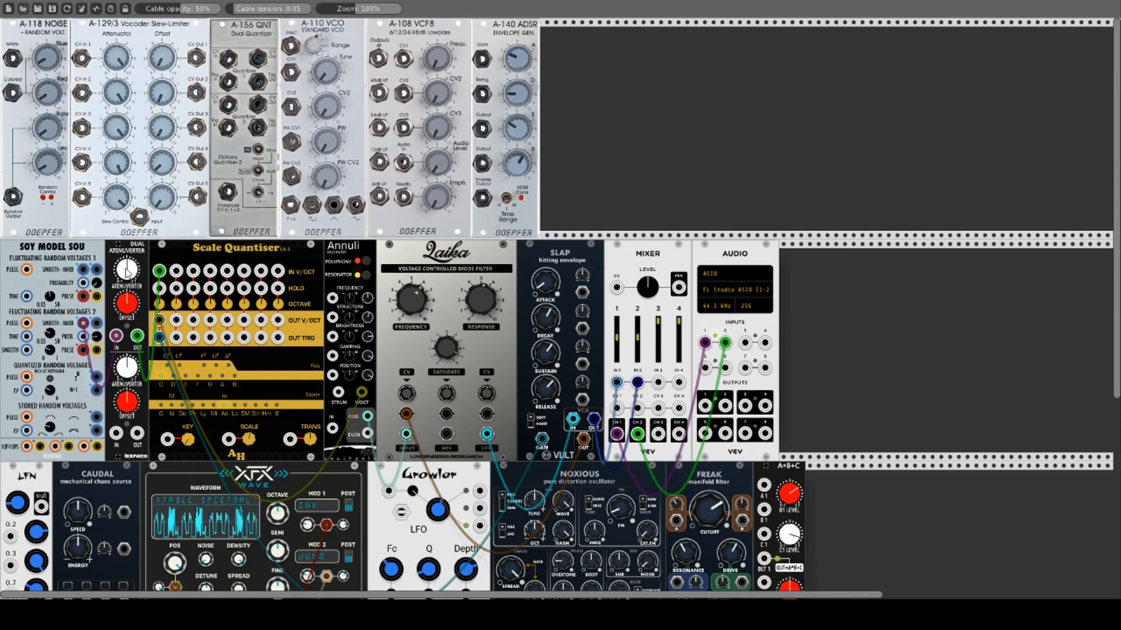
Turn up the first Atenuverter channel's attenuation knob and slightly lower its offset
left_click_drag(126, 269, 126, 188)
left_click_drag(126, 269, 126, 185)
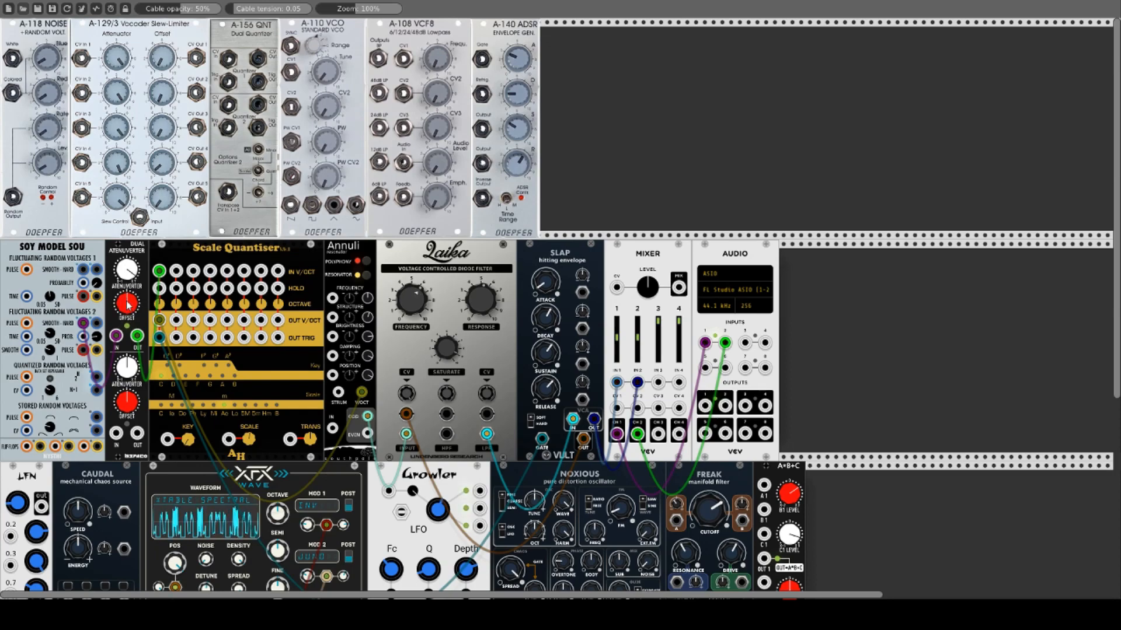
left_click_drag(127, 304, 127, 316)
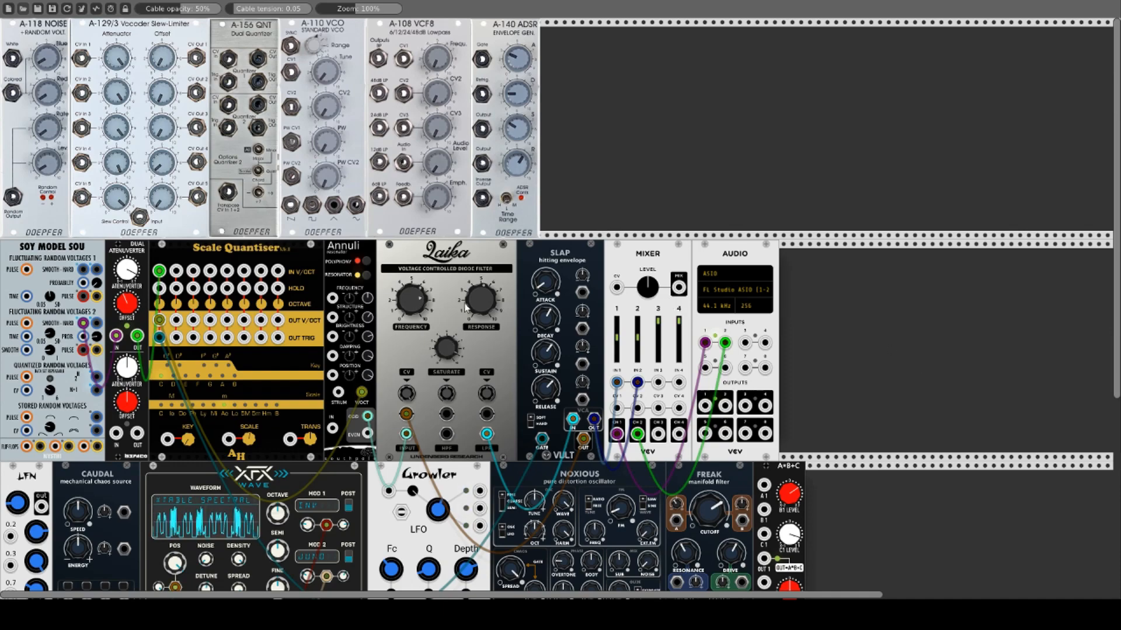
Adjust the response and saturation of the Laika filter and the damping of the Annuli resonator
mouse_move(477, 300)
left_mouse_down()
mouse_move(477, 263)
mouse_move(477, 303)
left_mouse_up()
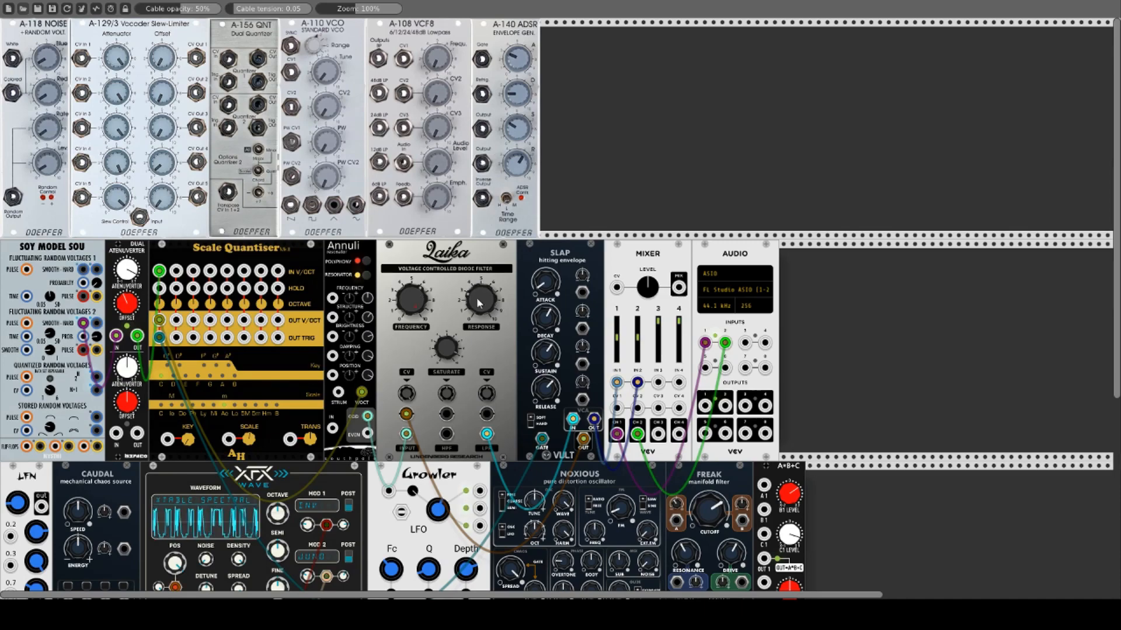
left_click_drag(445, 348, 445, 381)
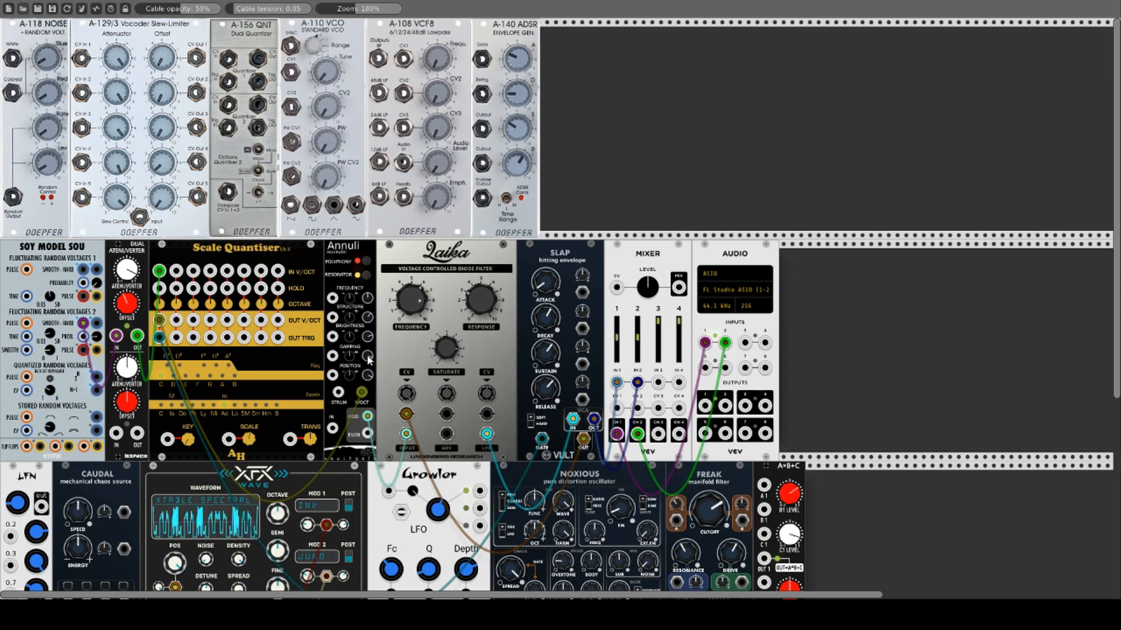
mouse_move(367, 355)
left_mouse_down()
mouse_move(367, 345)
mouse_move(368, 373)
left_mouse_up()
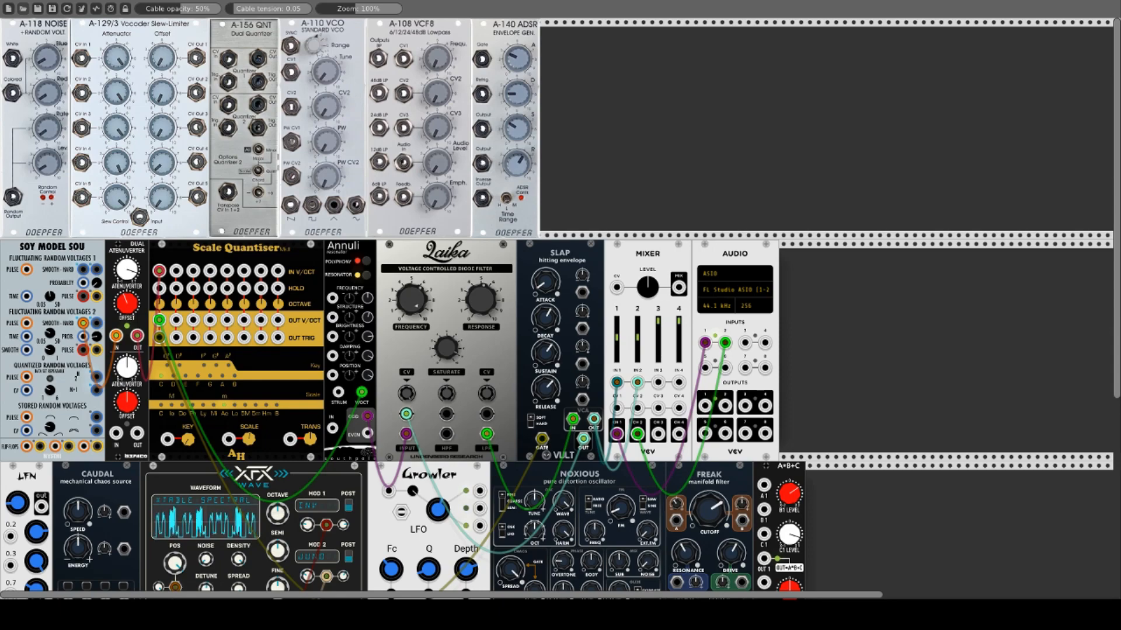
scroll(368, 353, "down", 1)
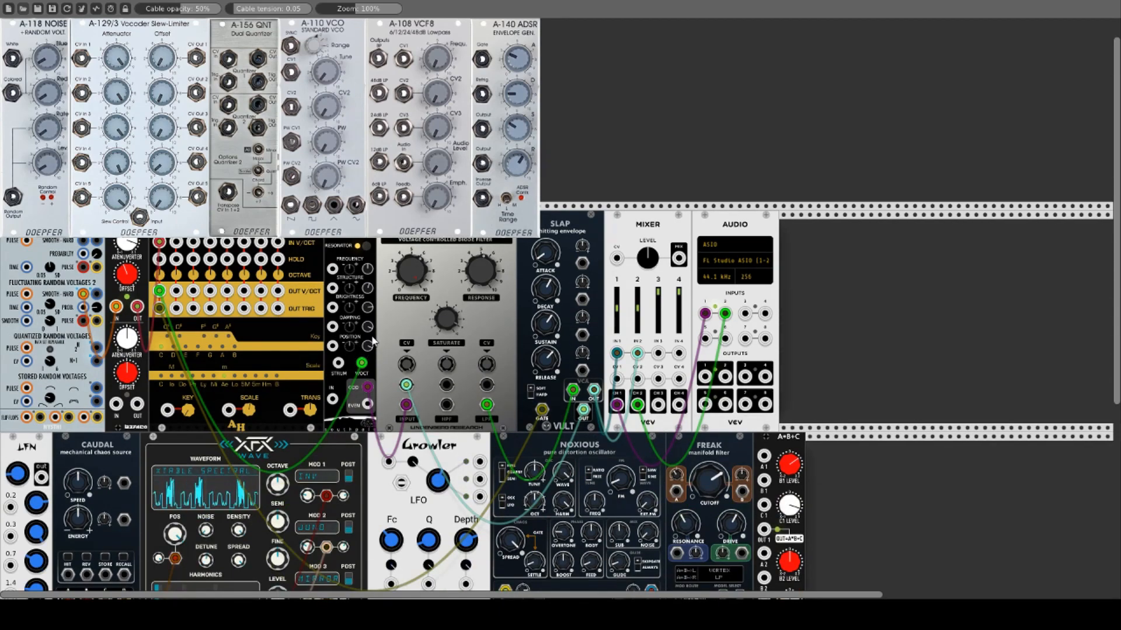
Move the quantised pitch cable from Annuli to XFX Wave's V/OCT input and feed Slap's VCA input from Growler's output
scroll(372, 341, "down", 3)
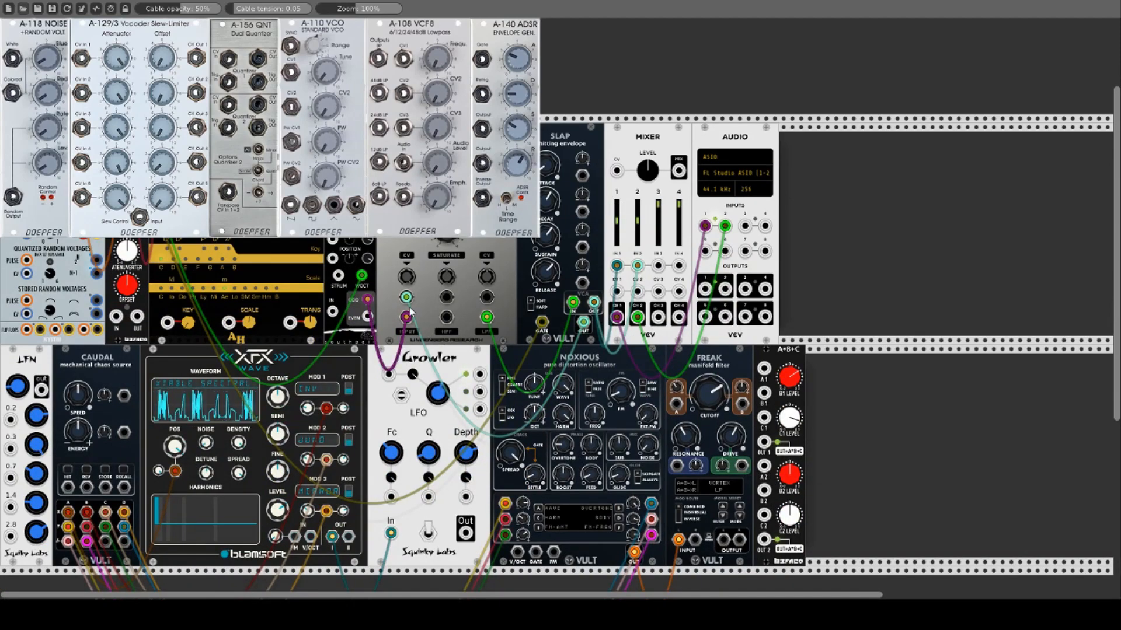
left_click_drag(362, 275, 310, 537)
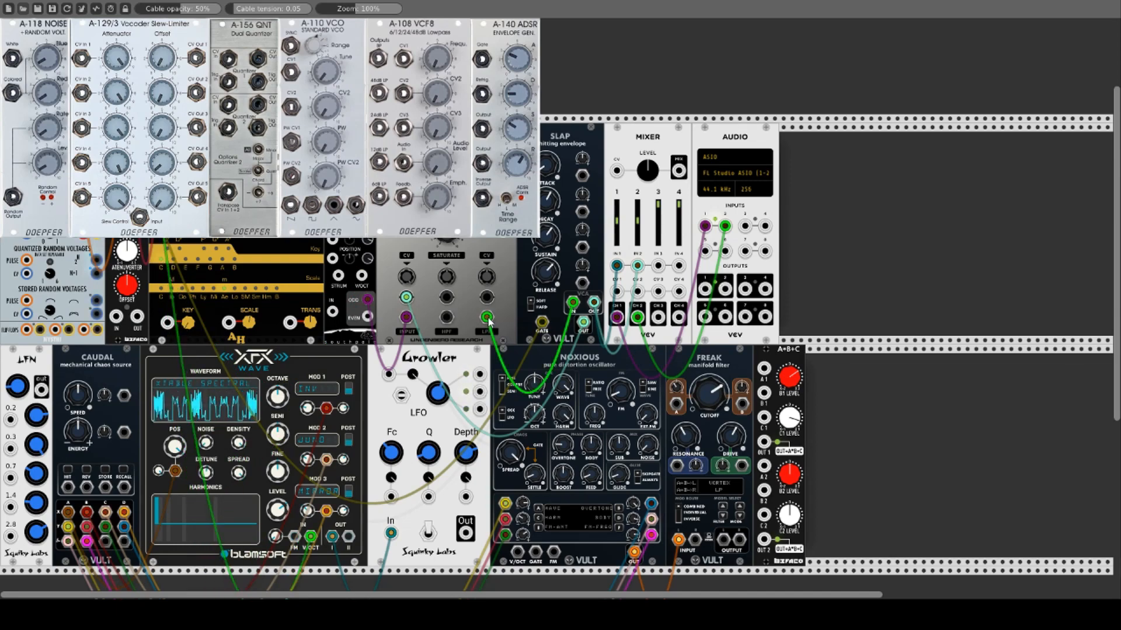
left_click_drag(489, 323, 465, 536)
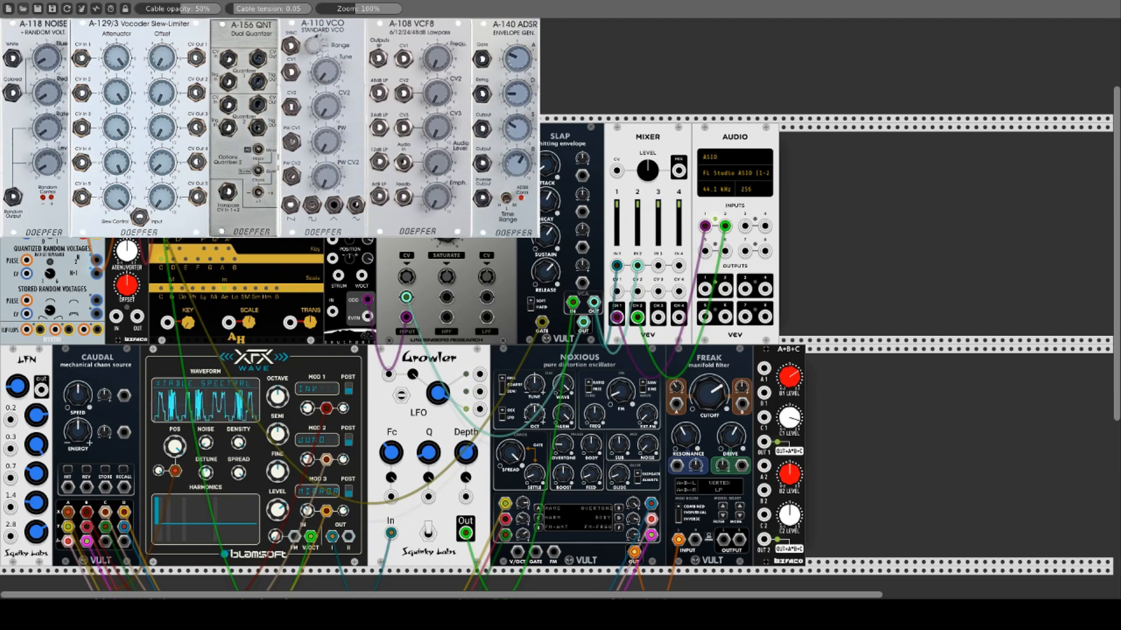
Adjust the Growler filter's Fc, Q and LFO rate, and try the positions of its LFO switch
left_click_drag(432, 456, 433, 455)
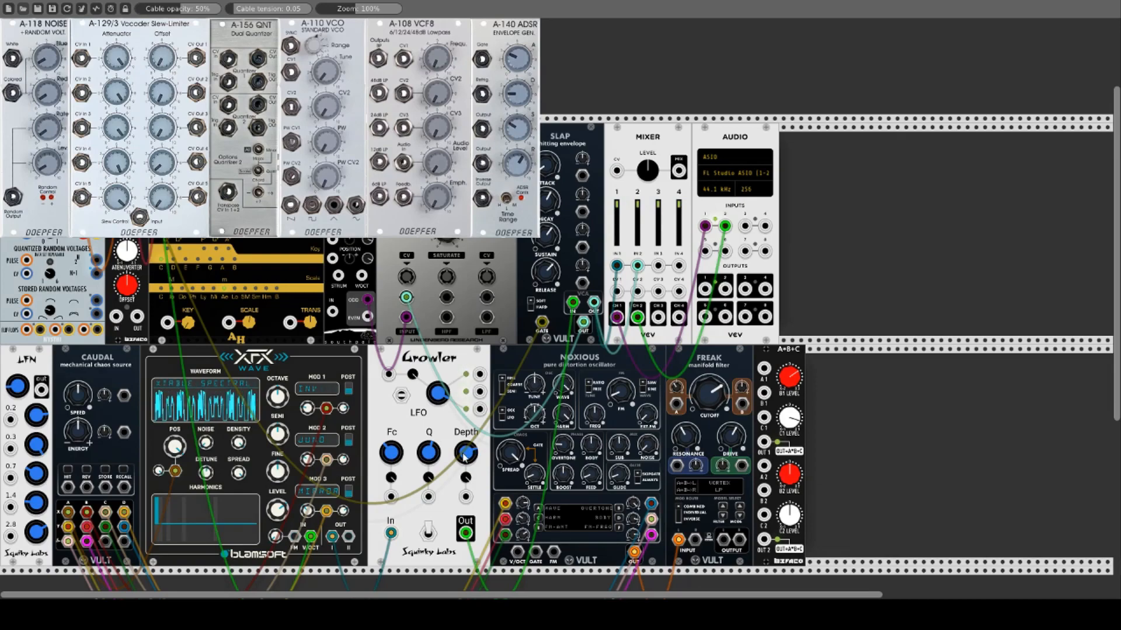
left_click_drag(439, 401, 440, 409)
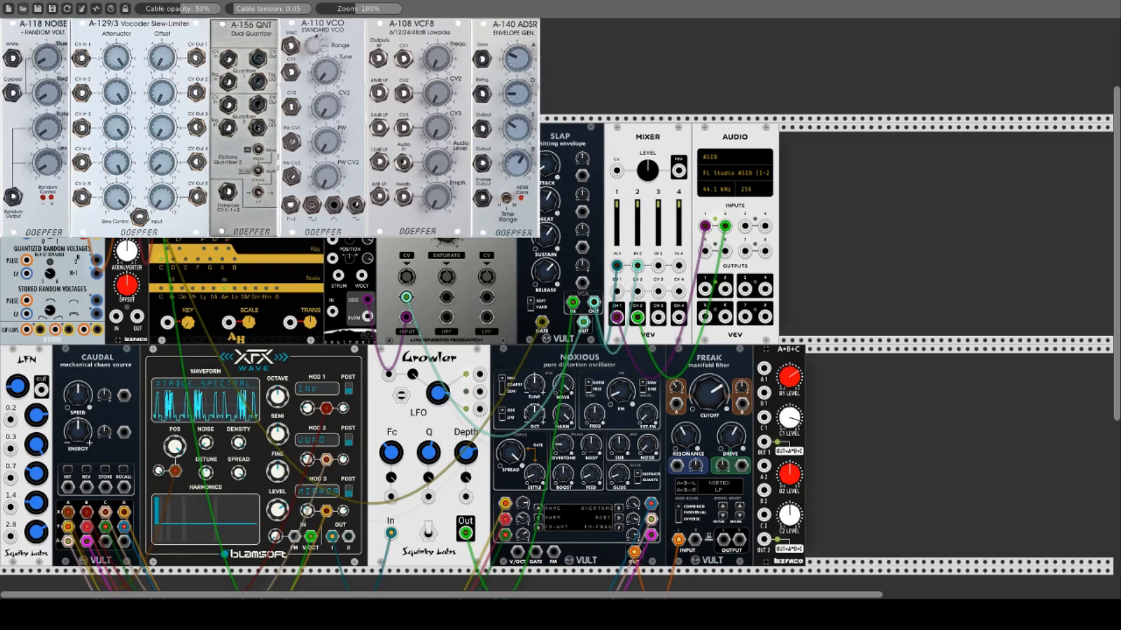
left_click(400, 397)
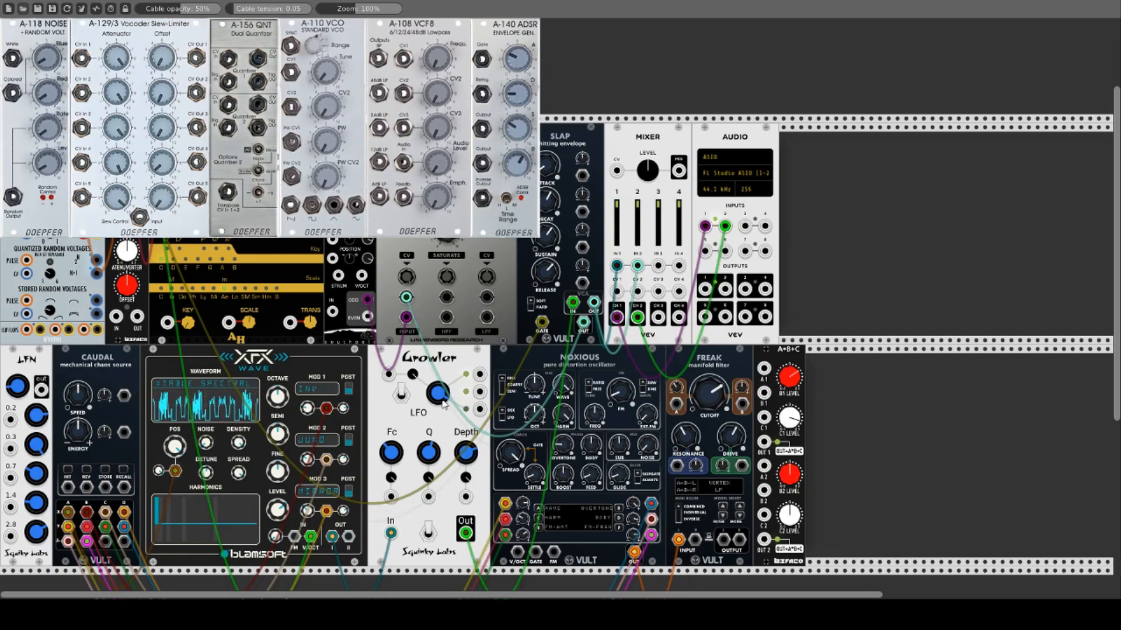
left_click(400, 400)
left_click_drag(437, 394, 439, 398)
left_click(401, 397)
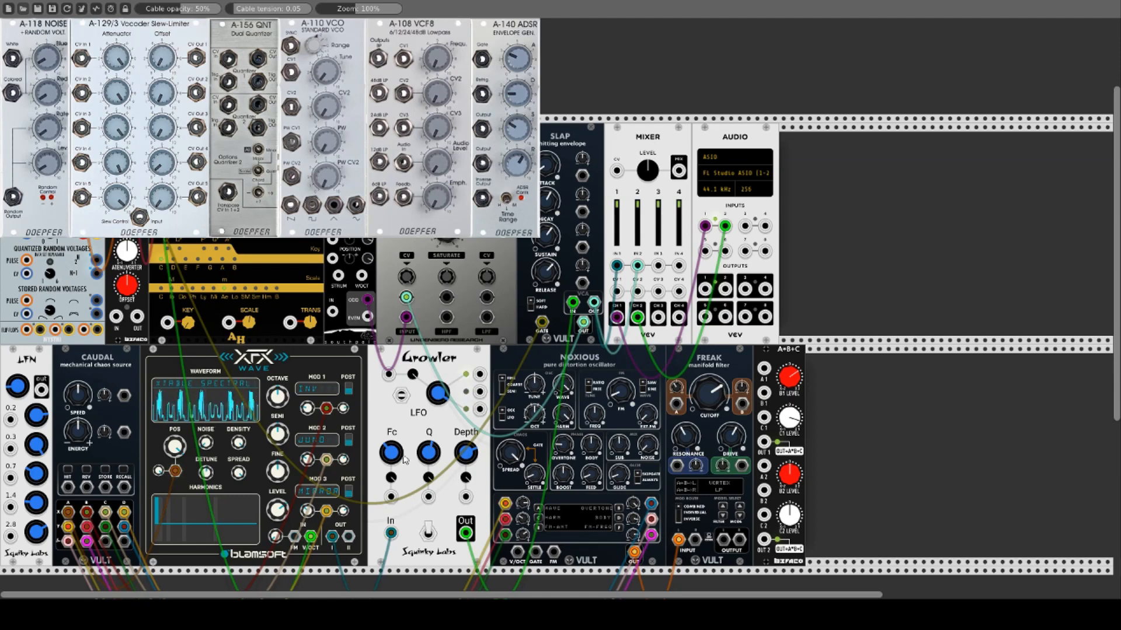
left_click_drag(400, 456, 400, 412)
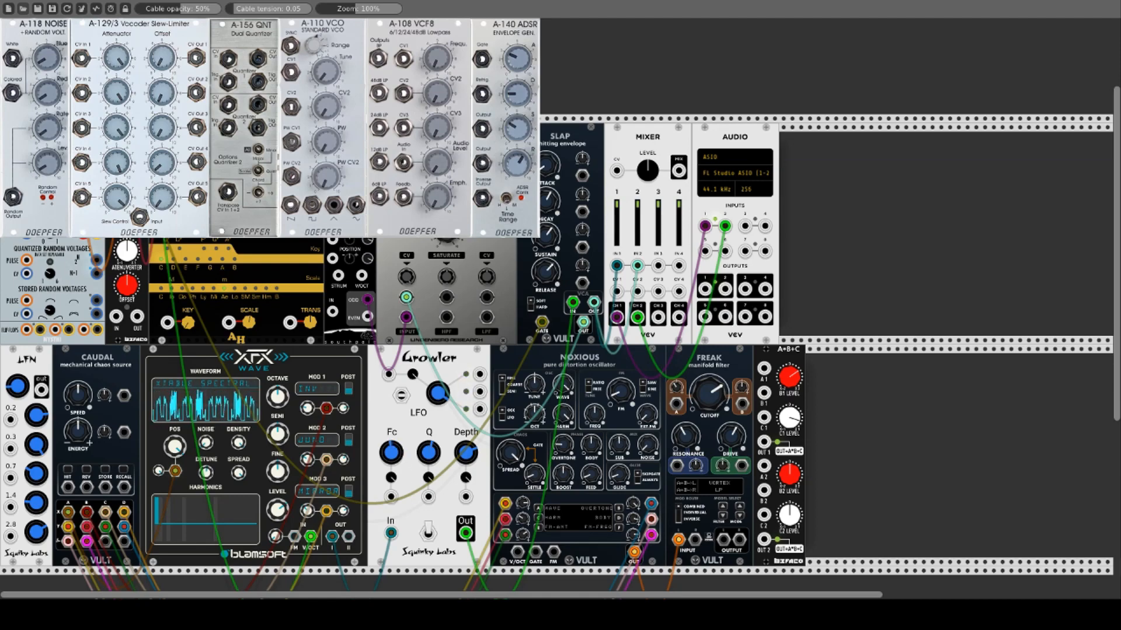
left_click_drag(401, 455, 400, 462)
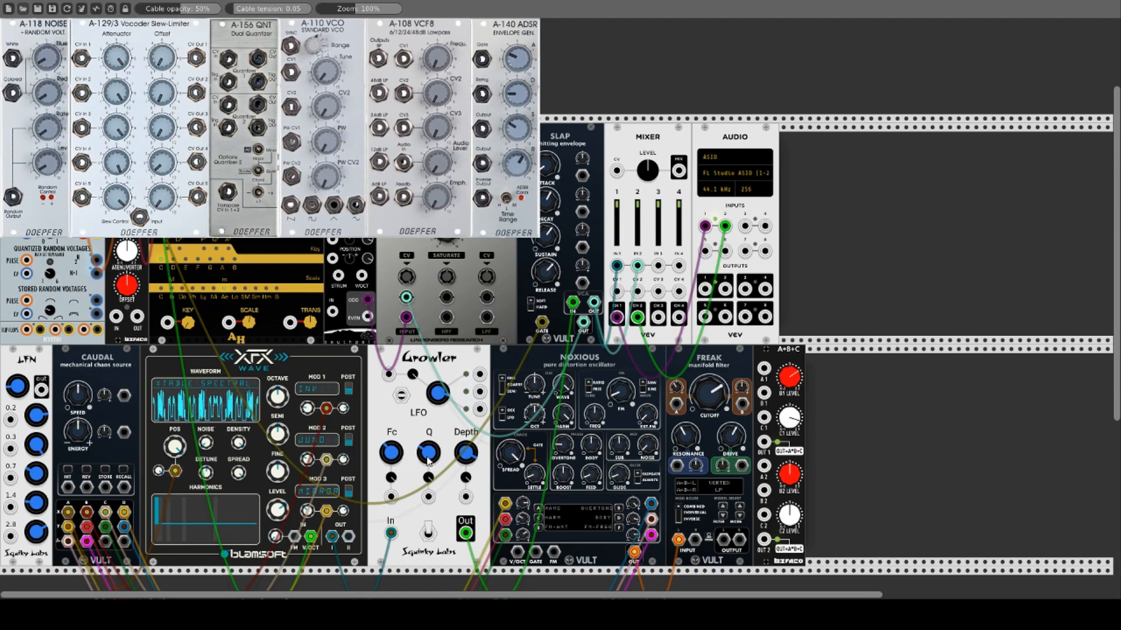
left_click_drag(432, 457, 432, 453)
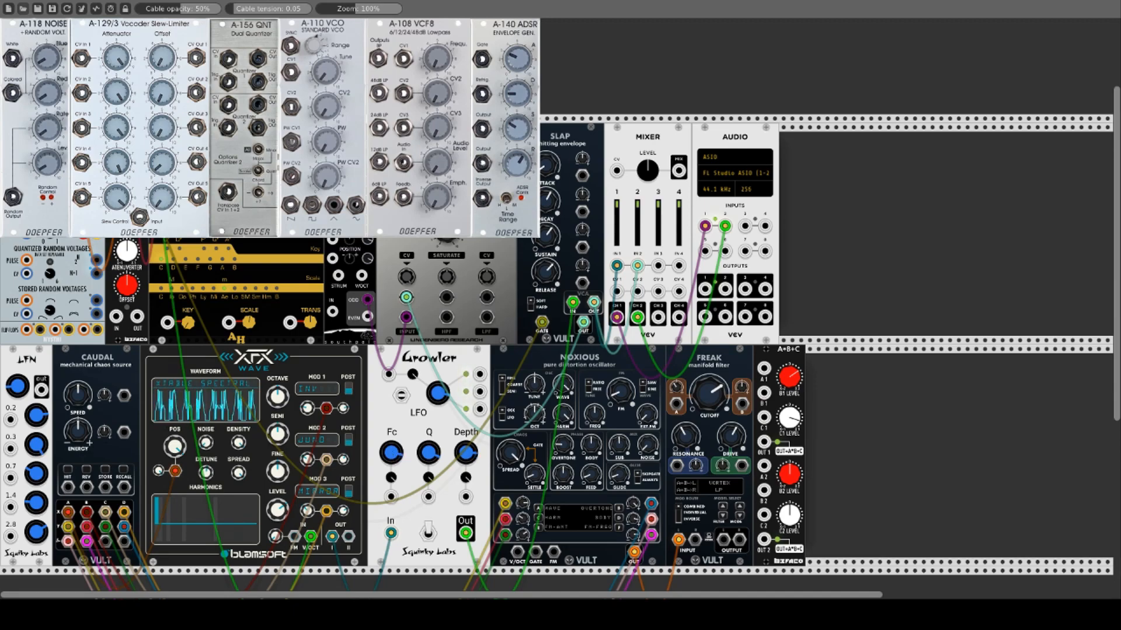
Set XFX Wave's three modifiers to Zoom In, Lowpass Filter and Sine Shaper
right_click(311, 393)
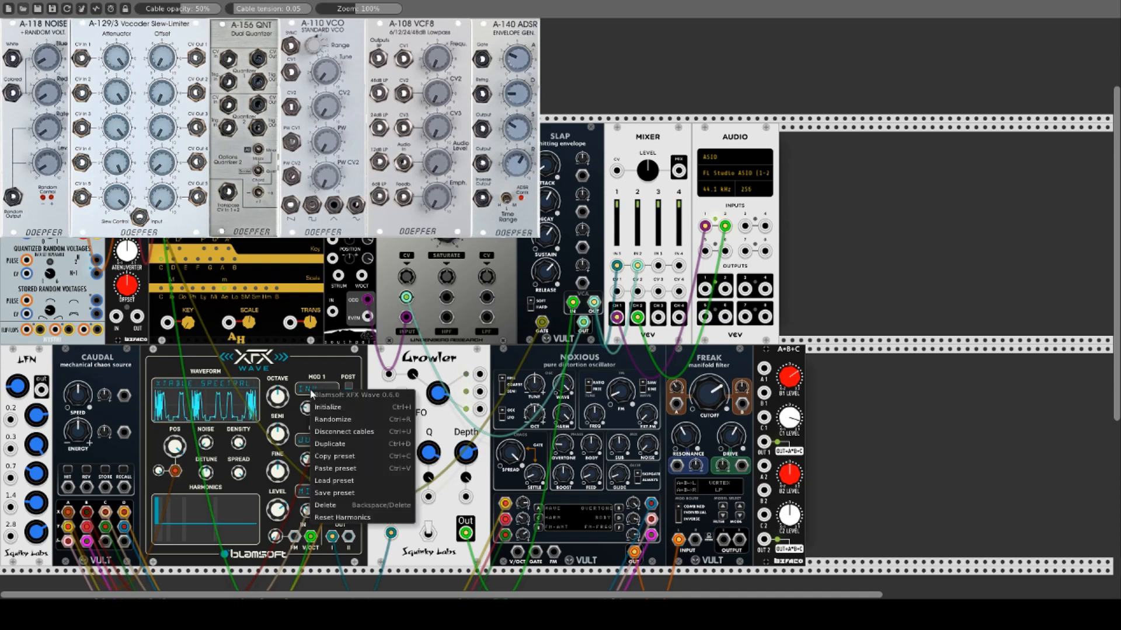
left_click(309, 387)
left_click(309, 387)
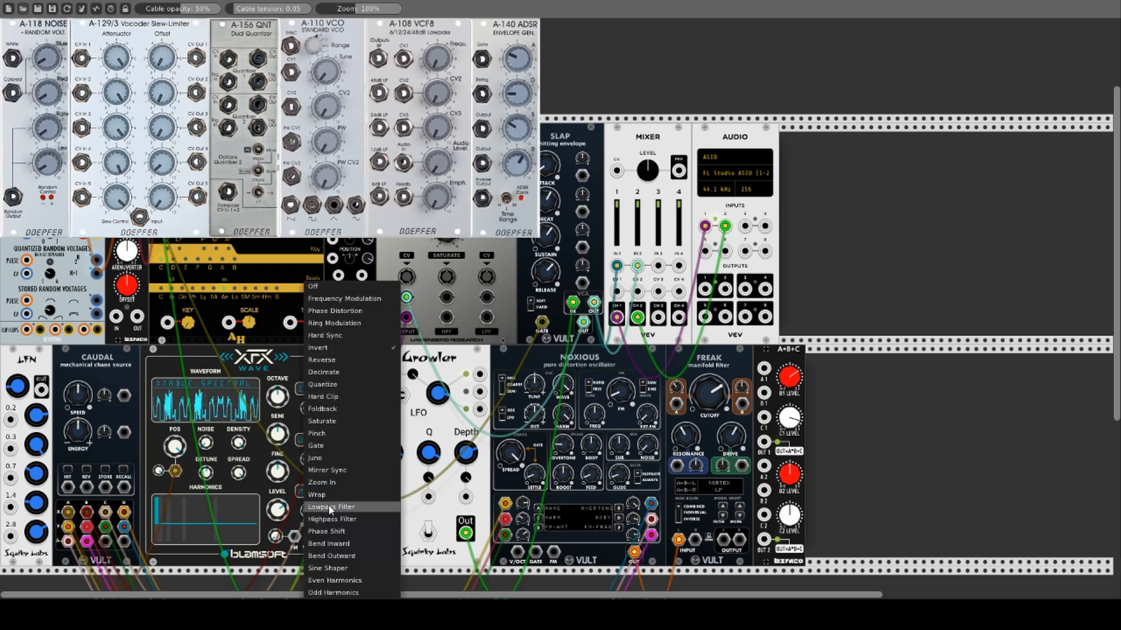
left_click(336, 481)
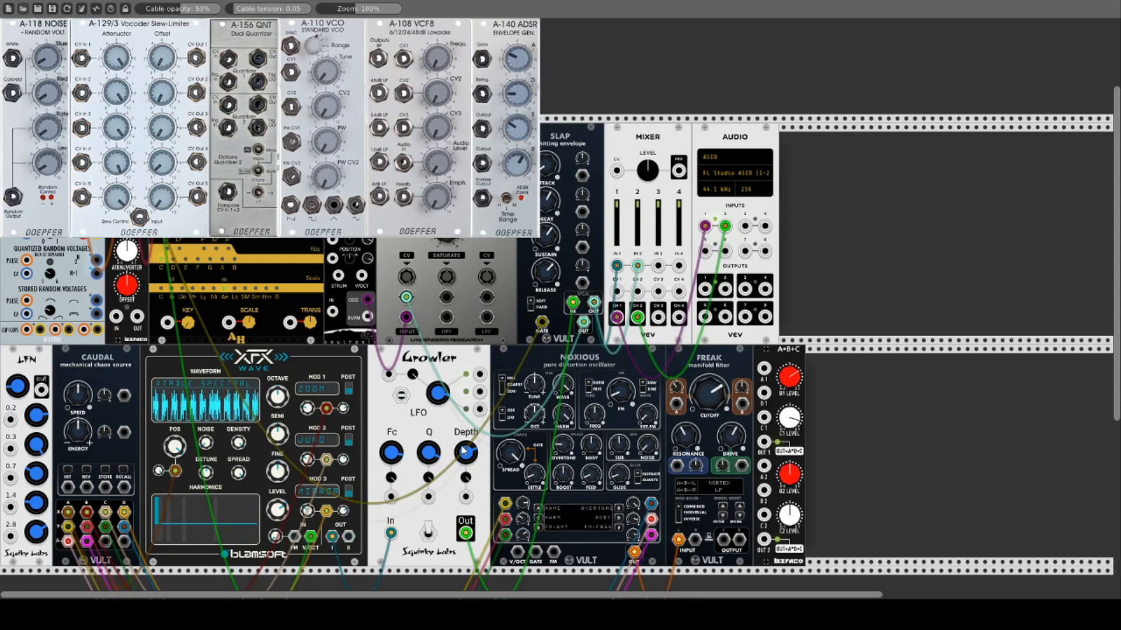
left_click(314, 441)
left_click(369, 502)
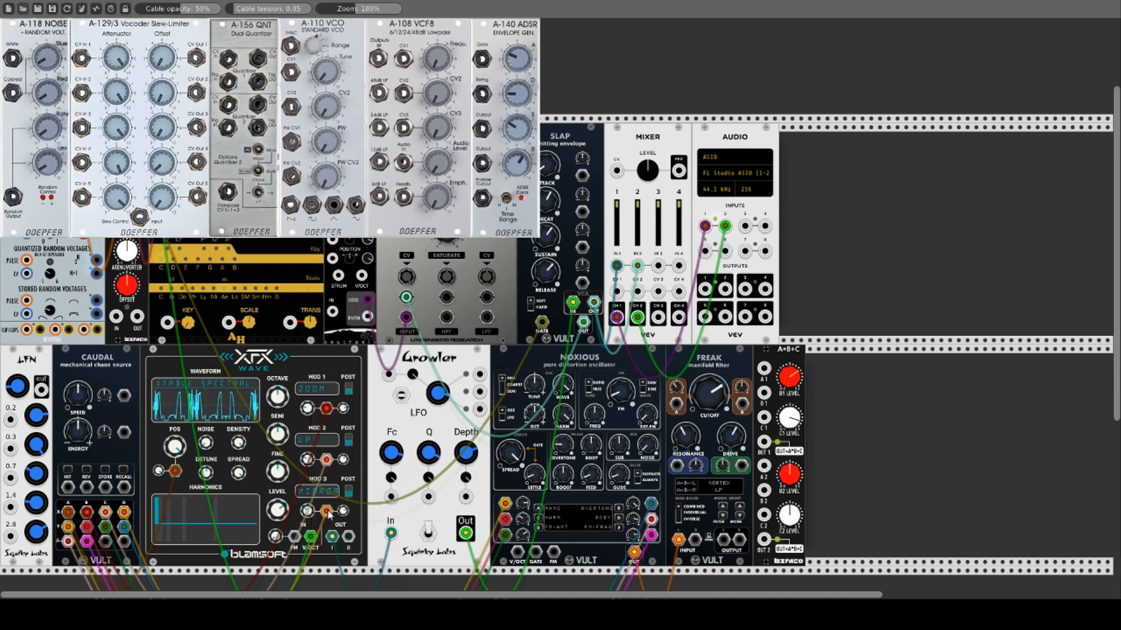
left_click(327, 494)
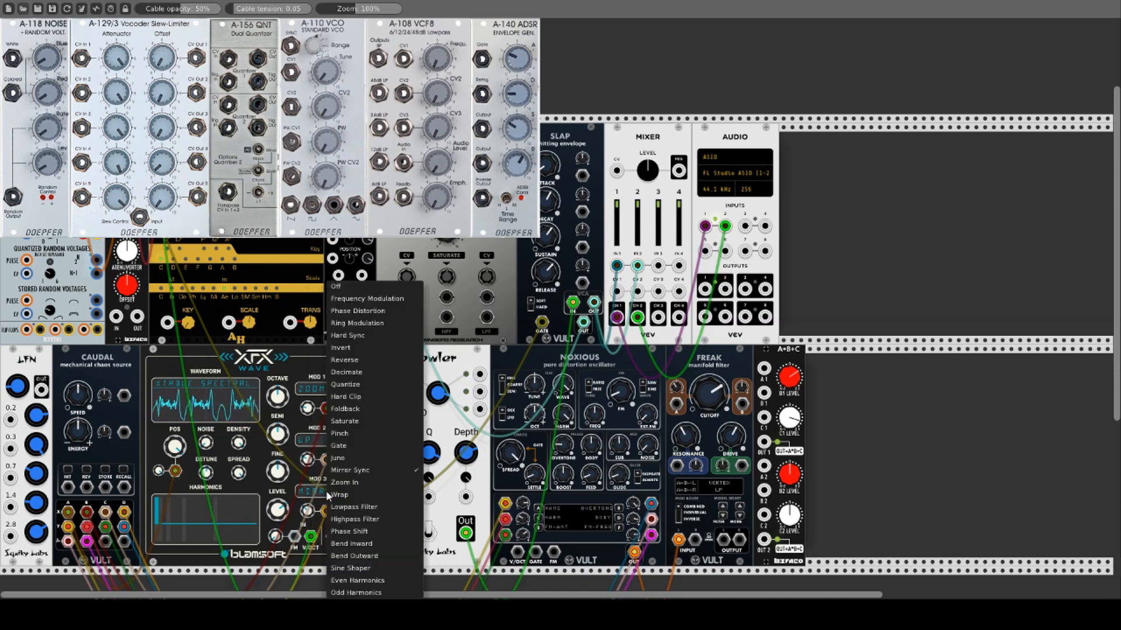
left_click(356, 570)
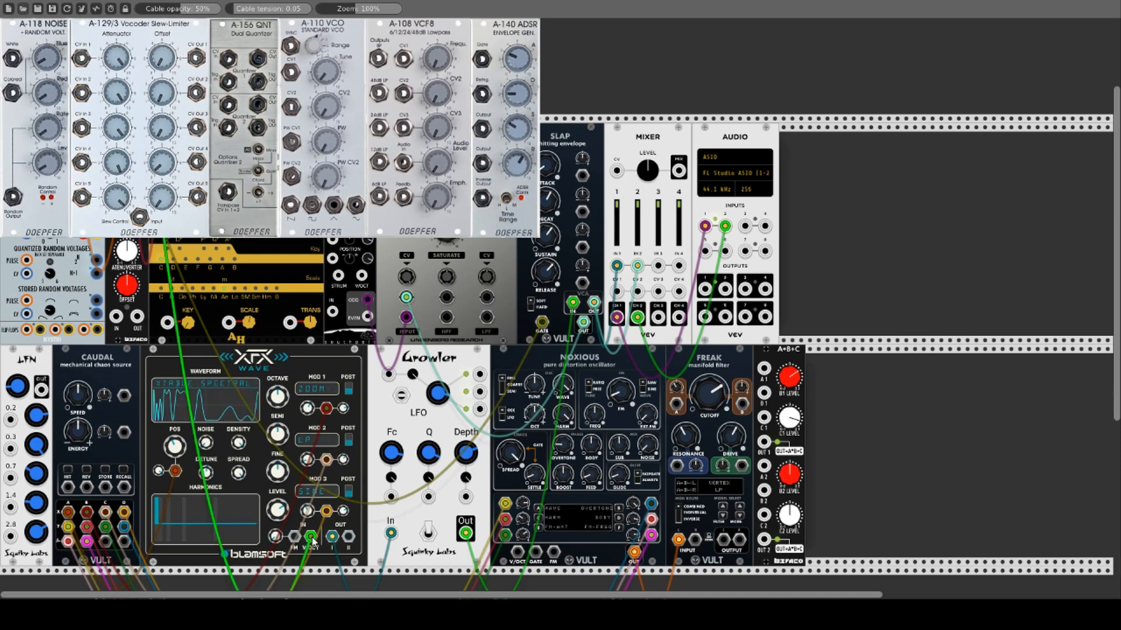
Move the quantised pitch cable to Noxious's V/OCT input and feed Slap's VCA input from the Freak filter's output
left_click_drag(314, 541, 739, 383)
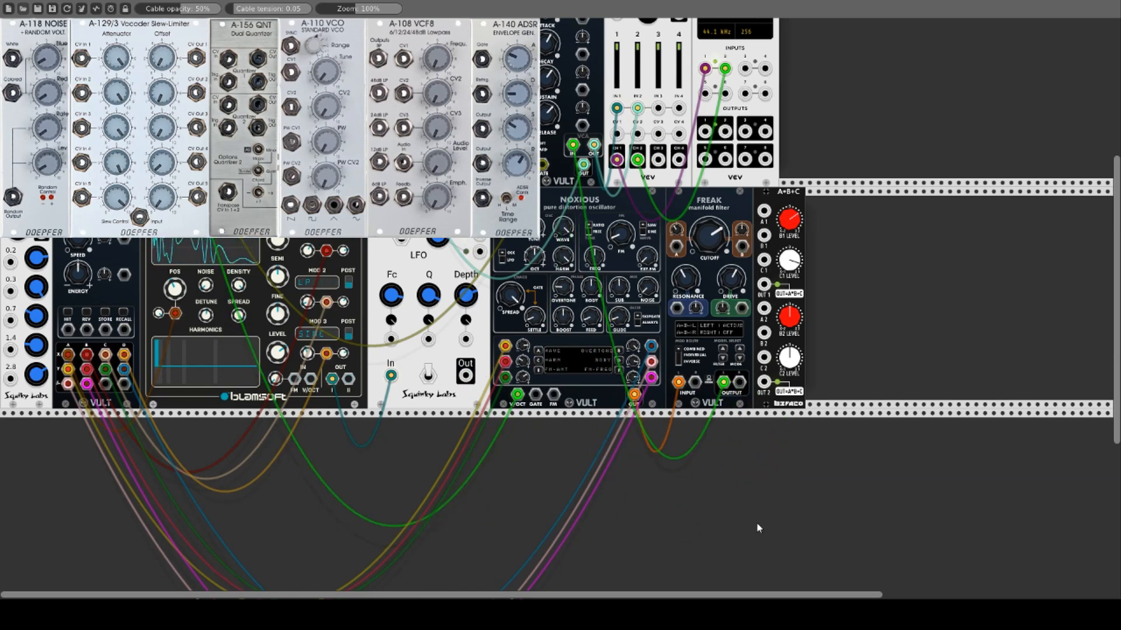
scroll(869, 519, "up", 5)
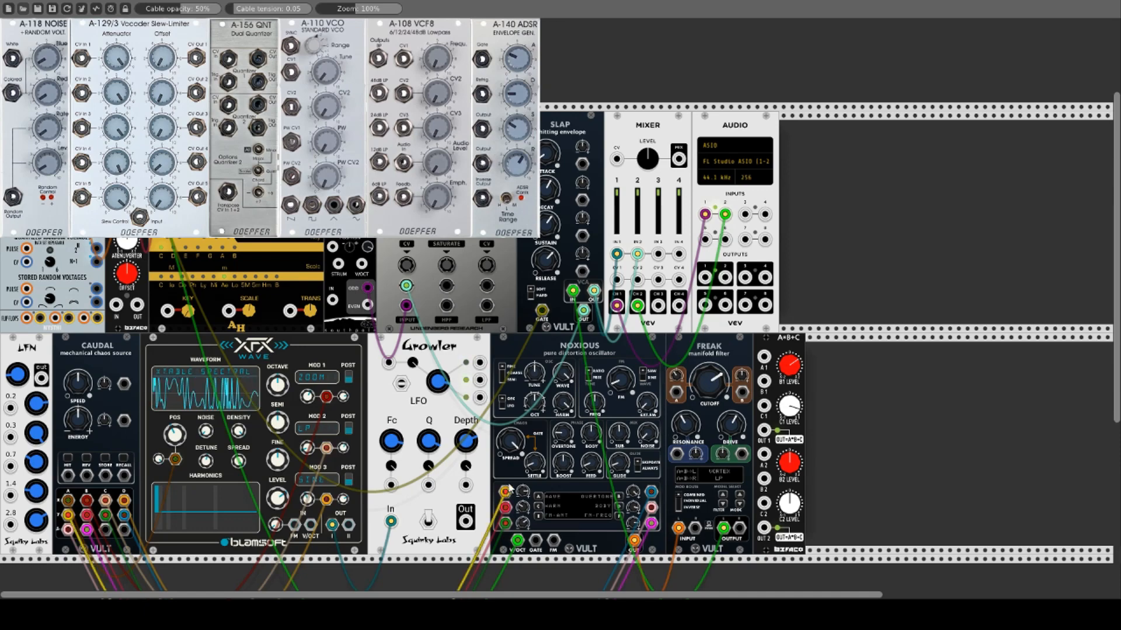
Lower the Noxious oscillator's spread and adjust its settle, boost and FM knobs
left_click_drag(501, 432, 501, 593)
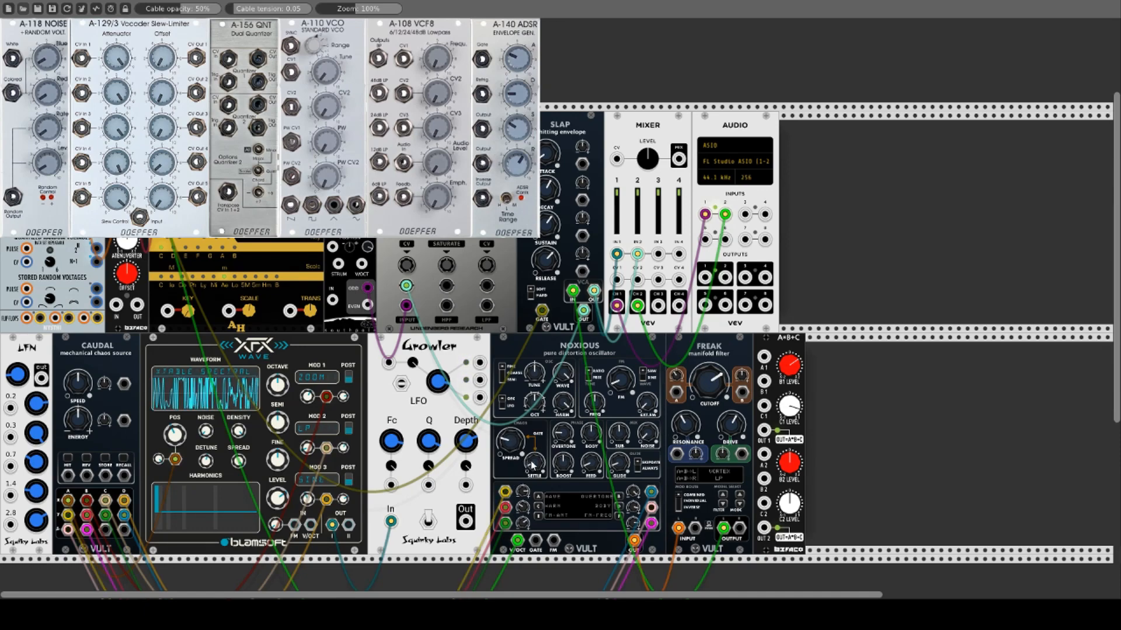
left_click_drag(538, 461, 538, 429)
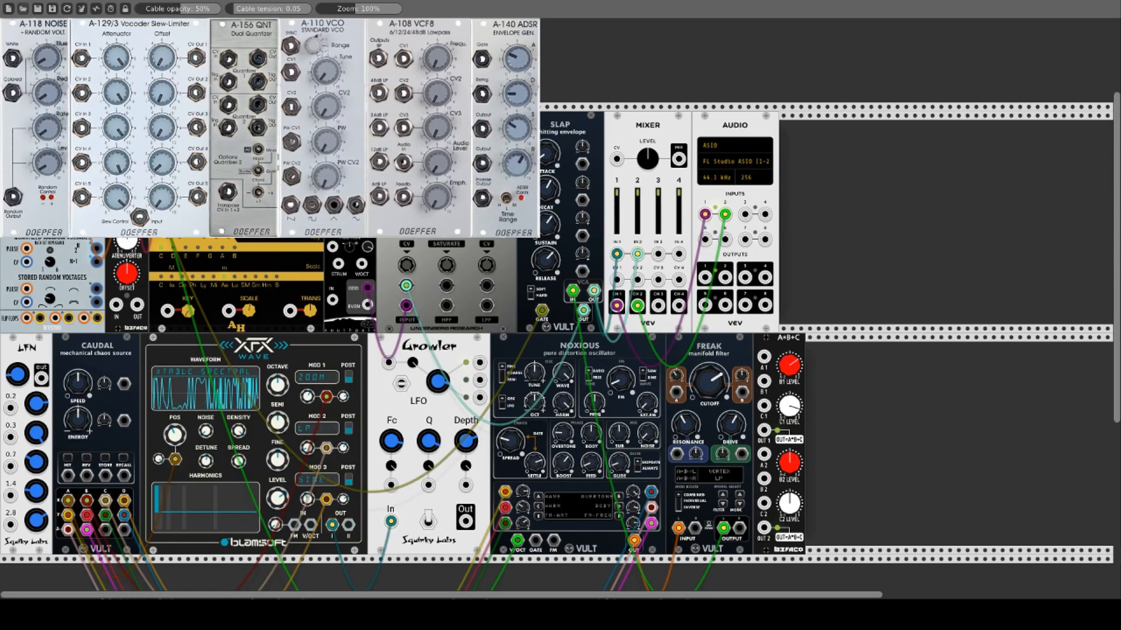
left_click_drag(564, 464, 564, 505)
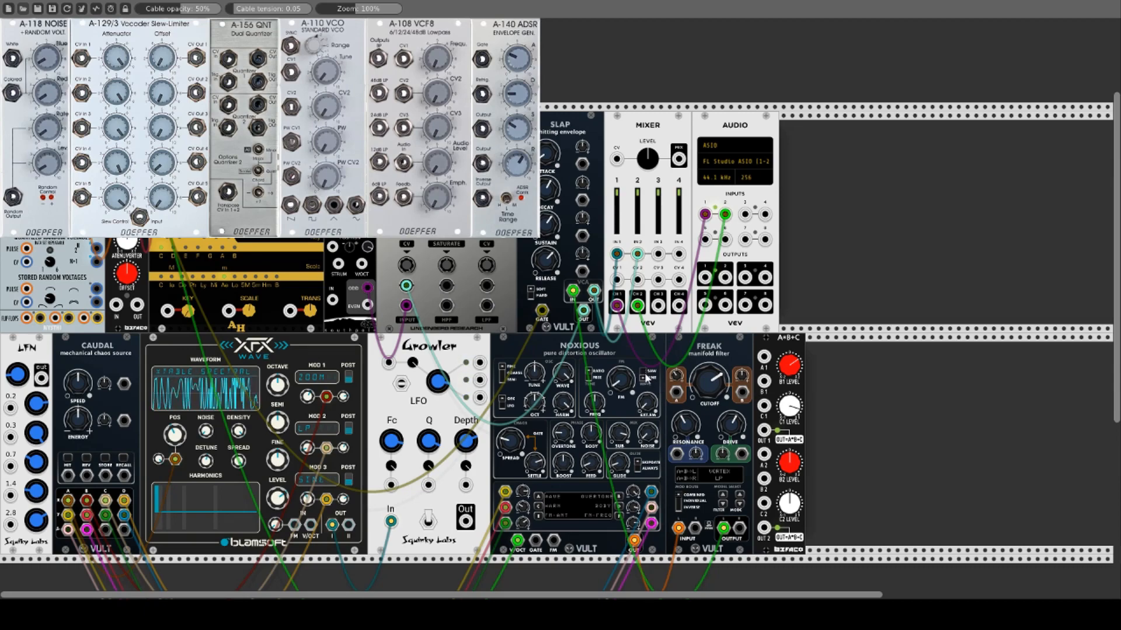
left_click_drag(616, 384, 616, 286)
mouse_move(619, 380)
left_mouse_down()
mouse_move(620, 508)
mouse_move(620, 327)
mouse_move(621, 386)
left_mouse_up()
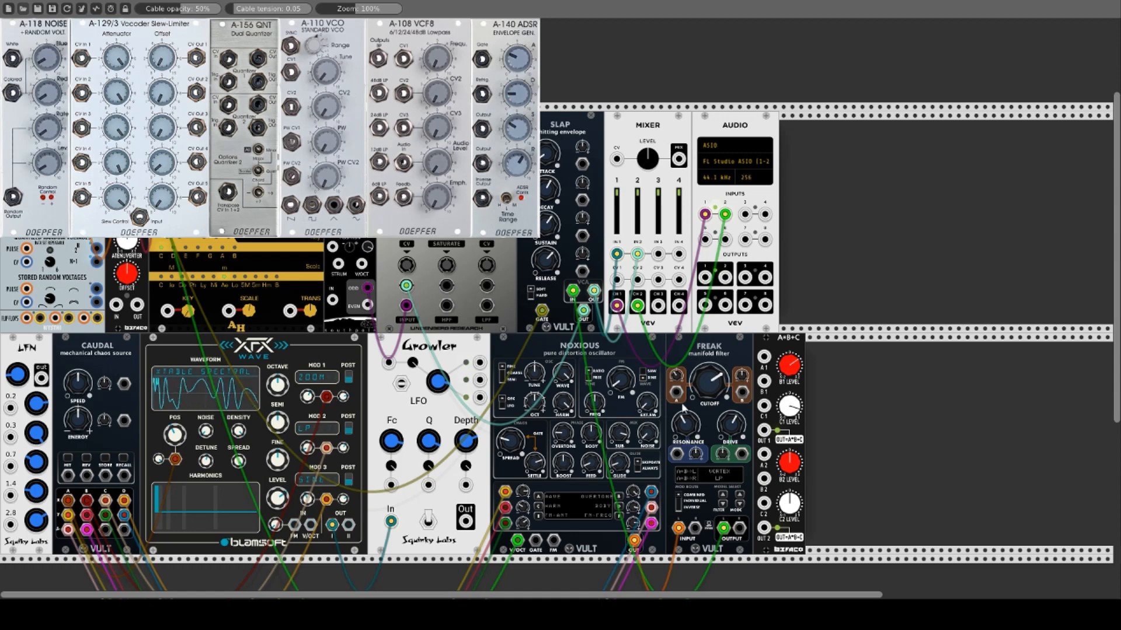
Adjust the Freak filter's cutoff and resonance while stepping through its filter models, including Ferox
left_click_drag(700, 388, 700, 438)
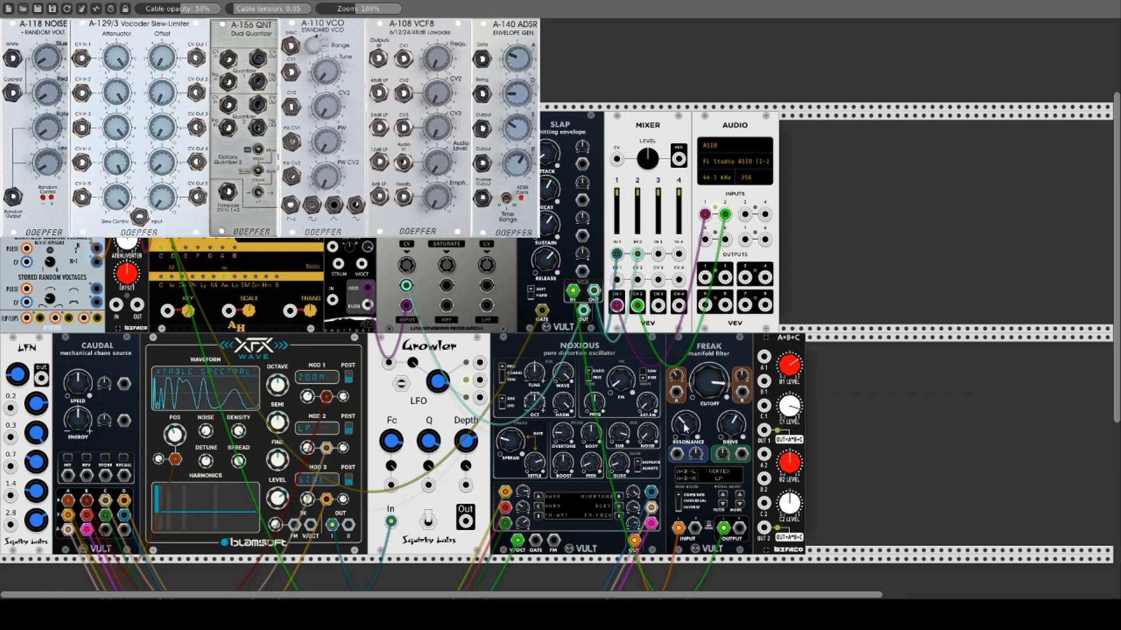
left_click(723, 503)
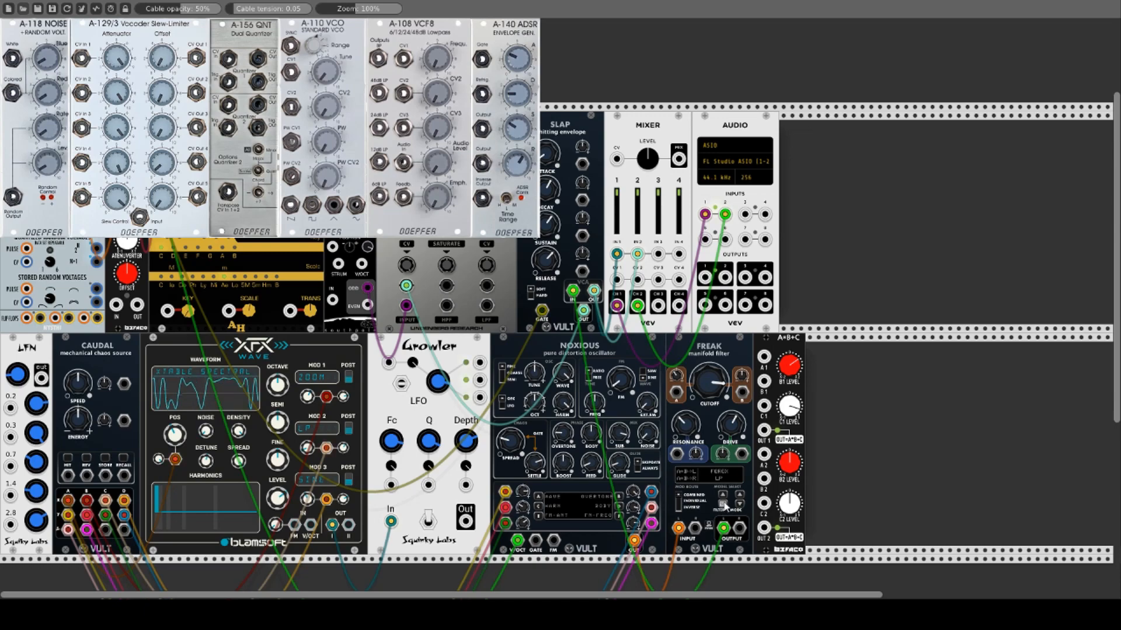
left_click_drag(684, 418, 702, 369)
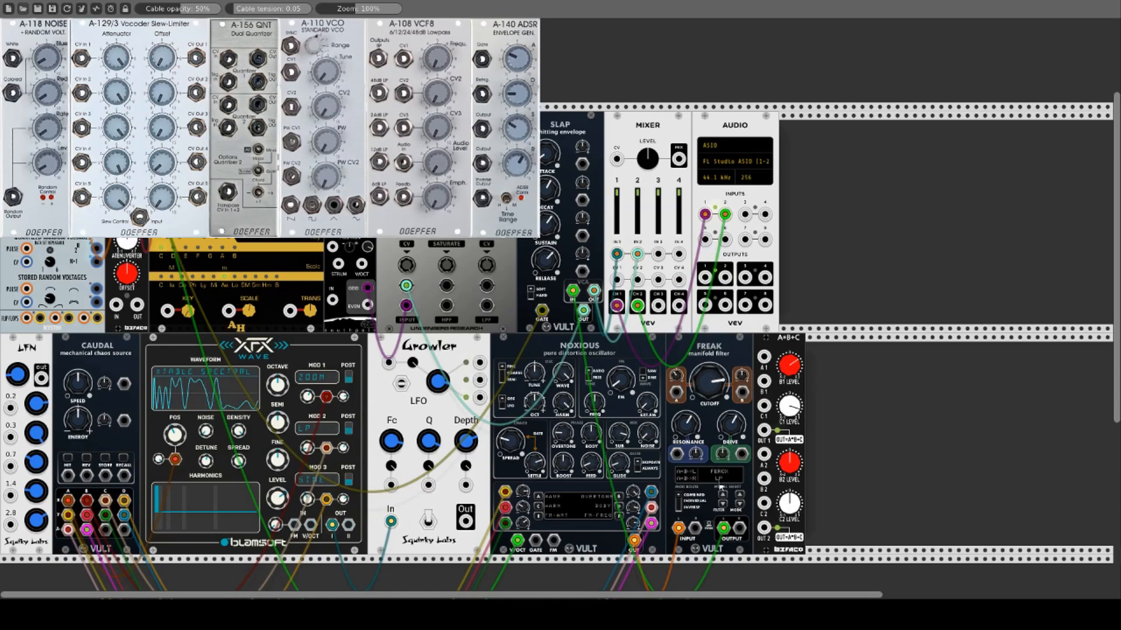
left_click(723, 503)
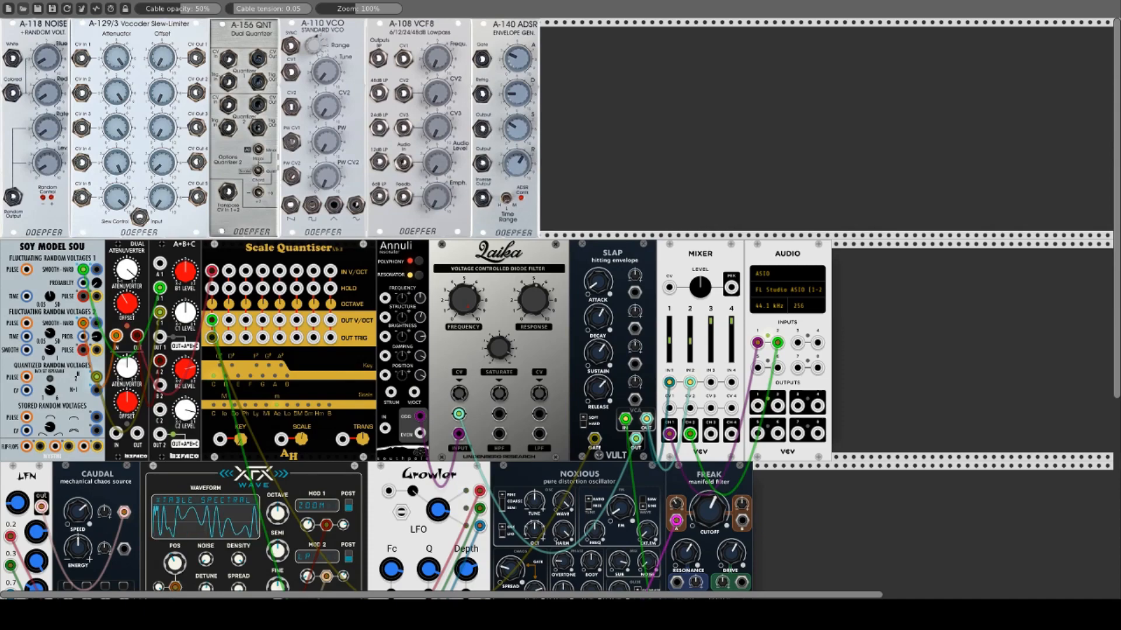
Move the quantiser's first input cable to A1 of the A*B+C module and patch OUT 1 to the quantiser's first input
right_click(179, 254)
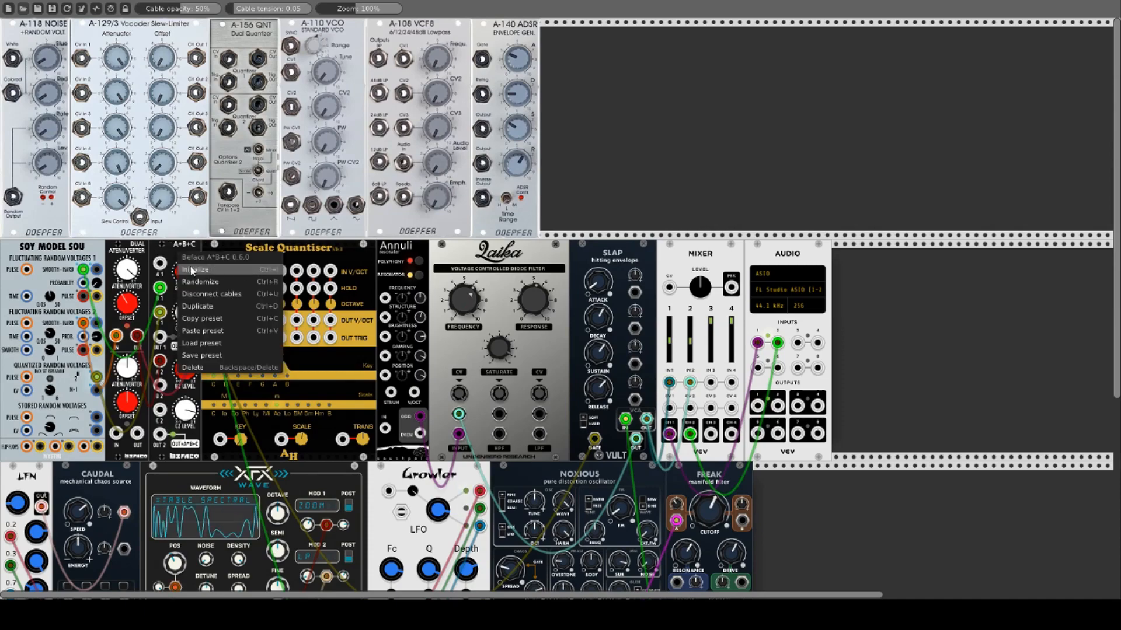
left_click(176, 238)
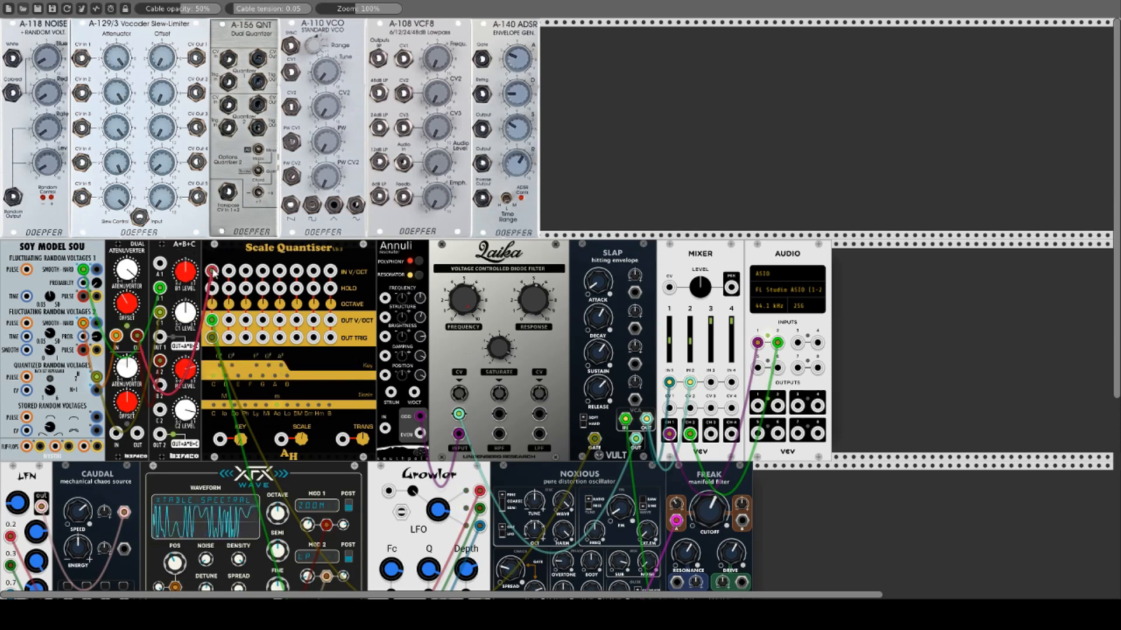
left_click_drag(212, 270, 160, 267)
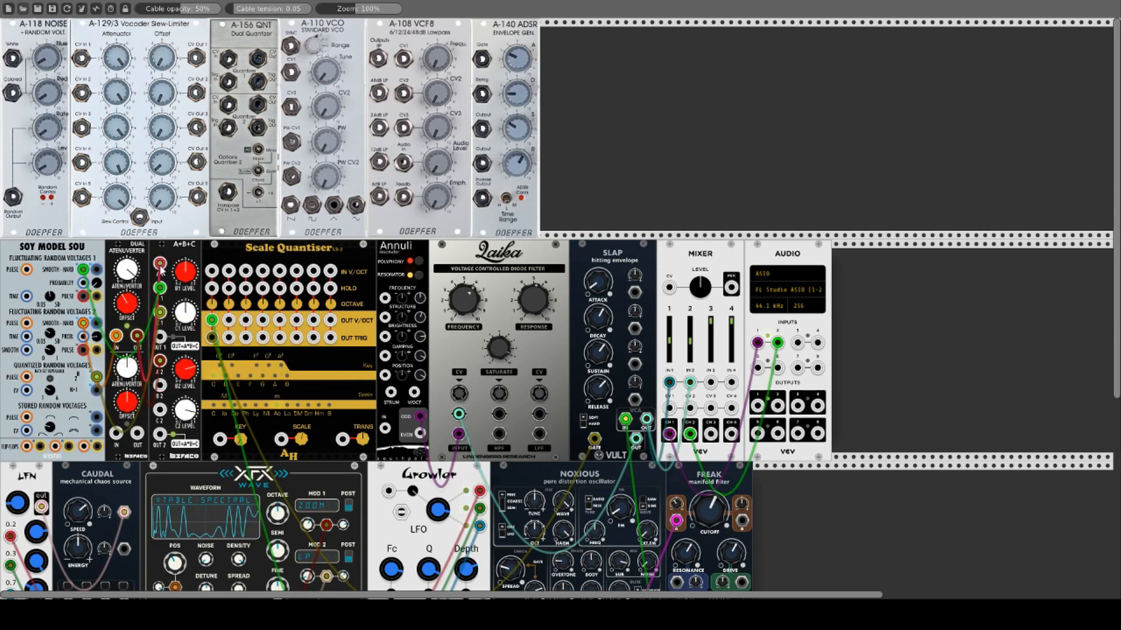
left_click_drag(162, 339, 213, 271)
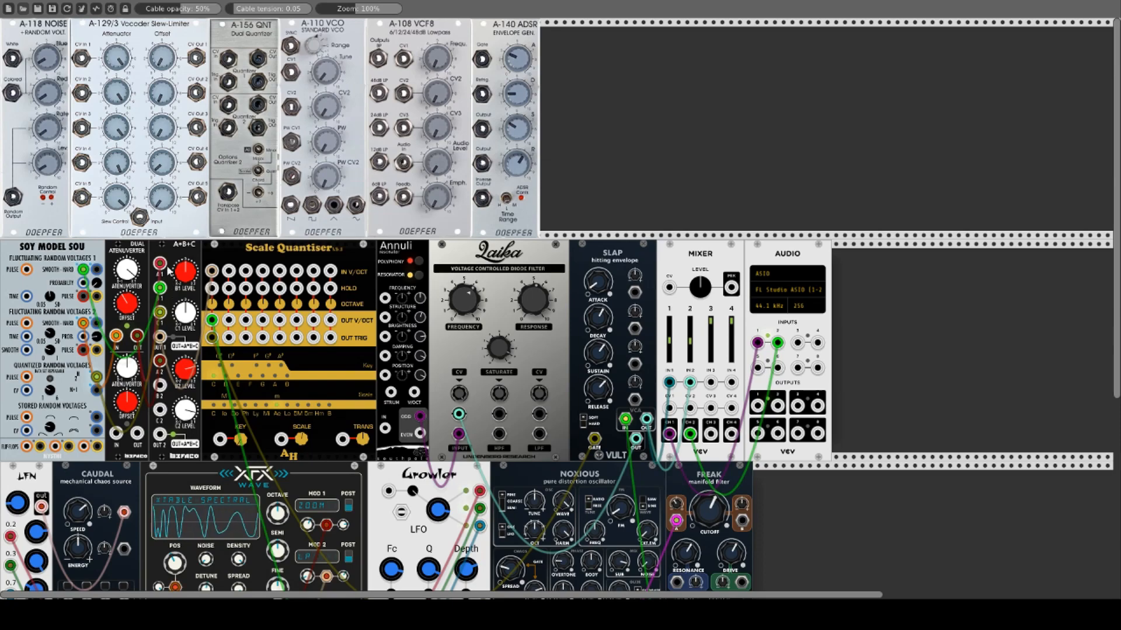
left_click_drag(161, 264, 139, 337)
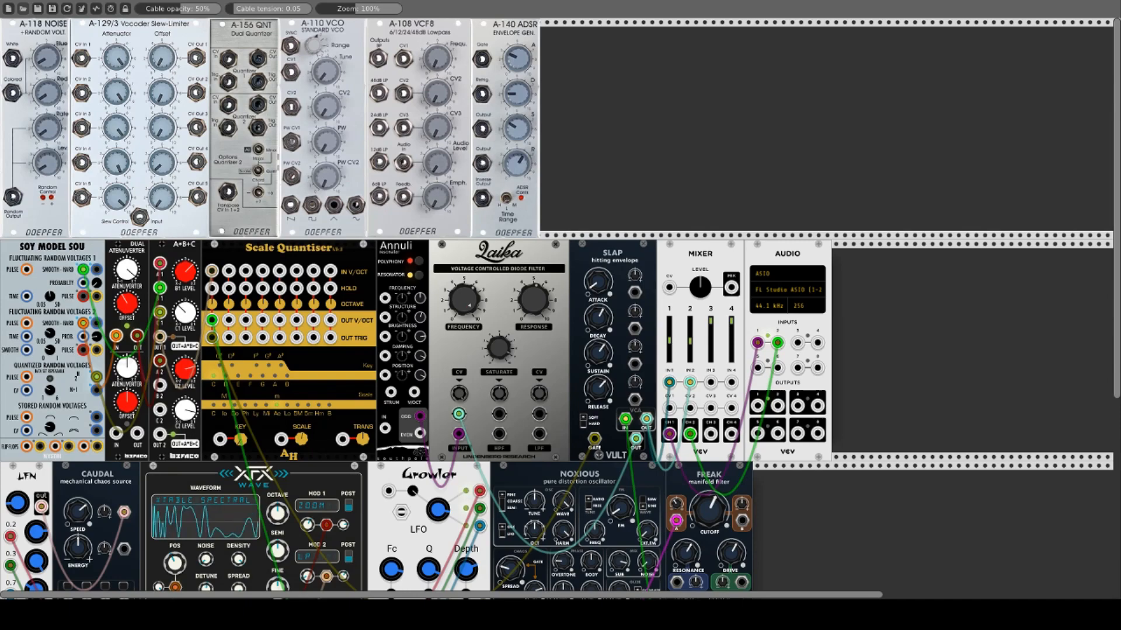
Patch a Caudal output to B2 and LFN's main output to C2 on A*B+C, and OUT 2 to the quantiser's second input
scroll(107, 362, "down", 4)
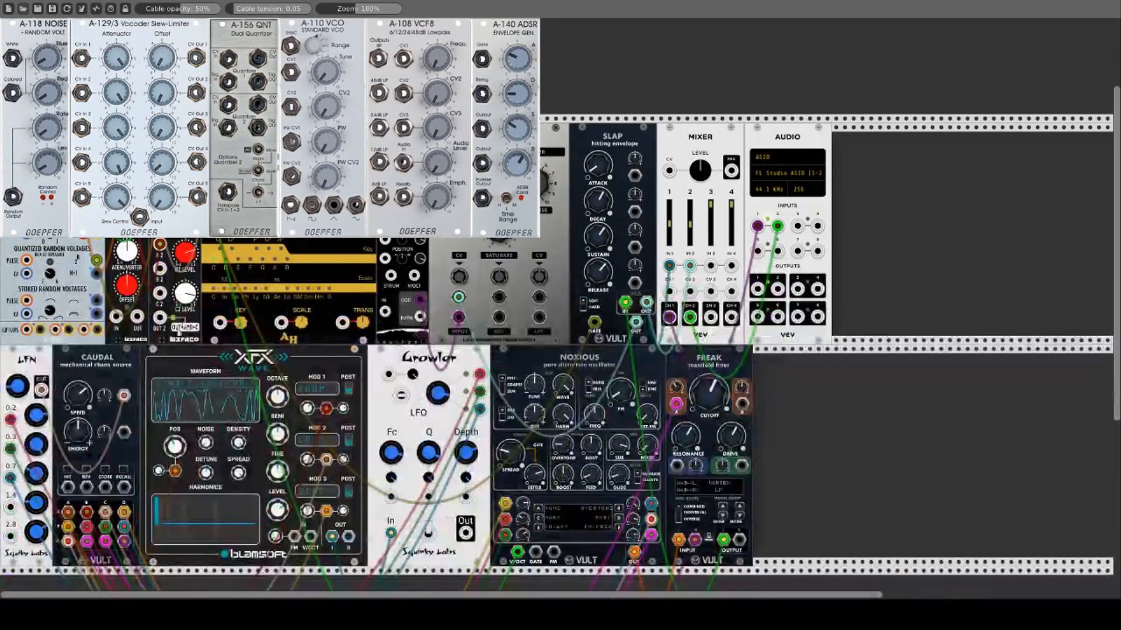
left_click_drag(159, 268, 68, 512)
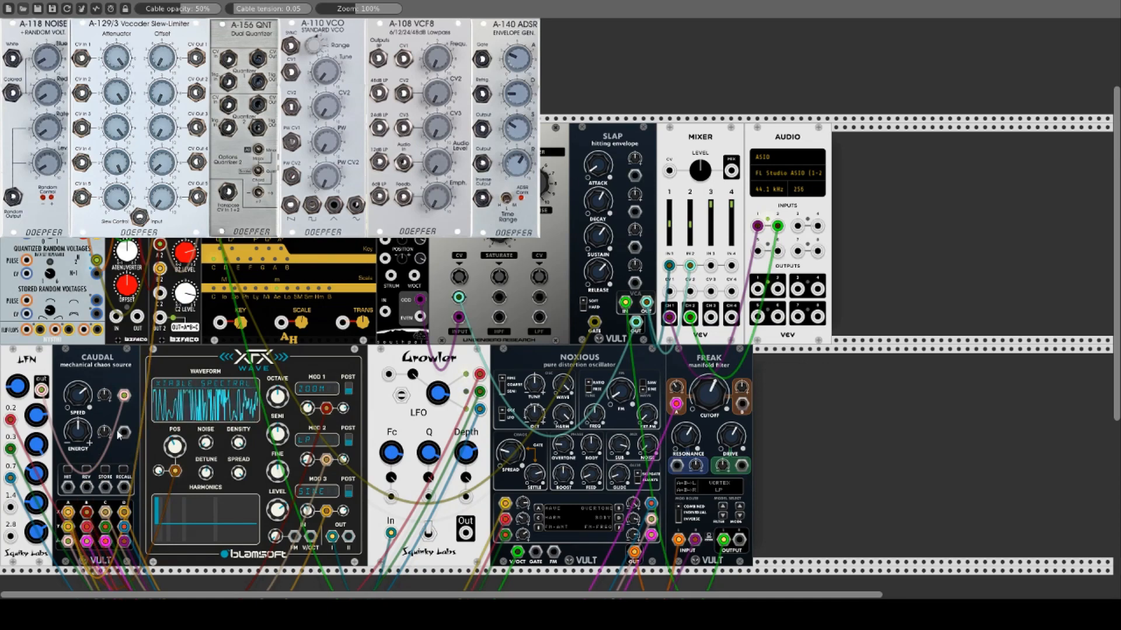
left_click_drag(160, 292, 88, 513)
left_click_drag(160, 318, 44, 392)
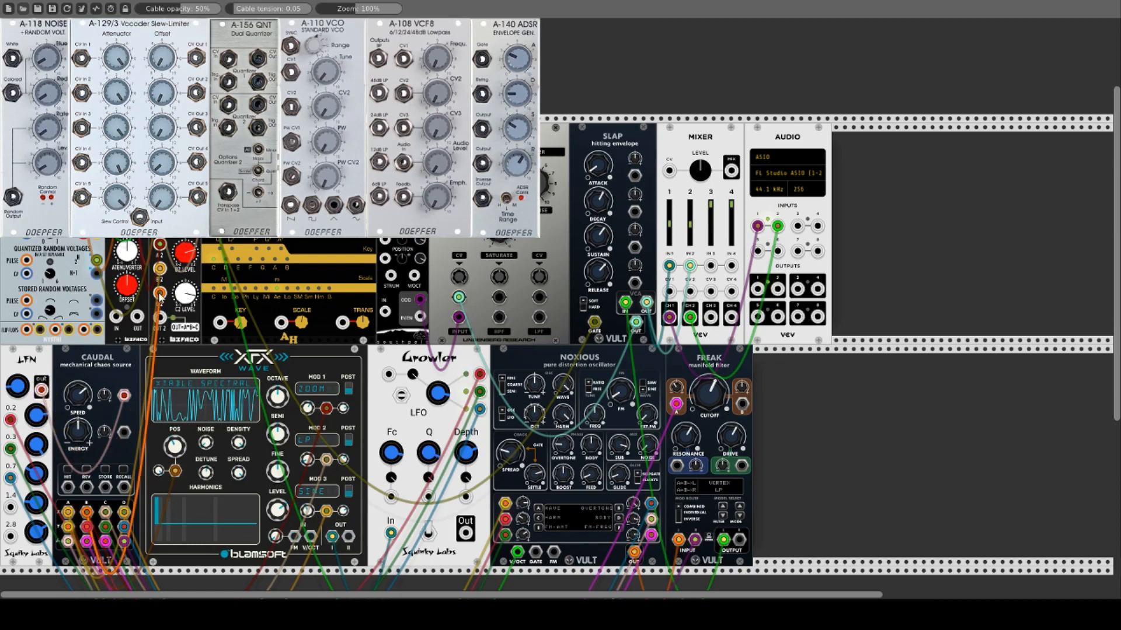
right_click(161, 294)
left_click_drag(160, 294, 42, 390)
left_click_drag(160, 317, 223, 230)
scroll(247, 284, "up", 4)
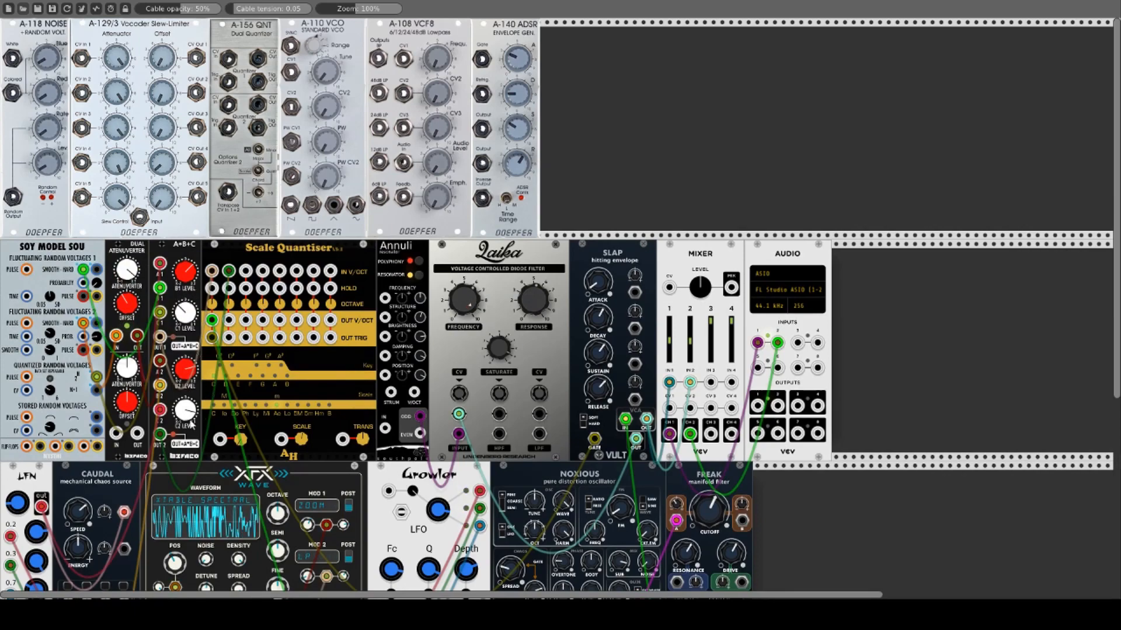
Move the pitch and trigger cables to the quantiser's second-channel outputs and adjust the B2 and C2 levels on A*B+C
left_click_drag(213, 321, 228, 337)
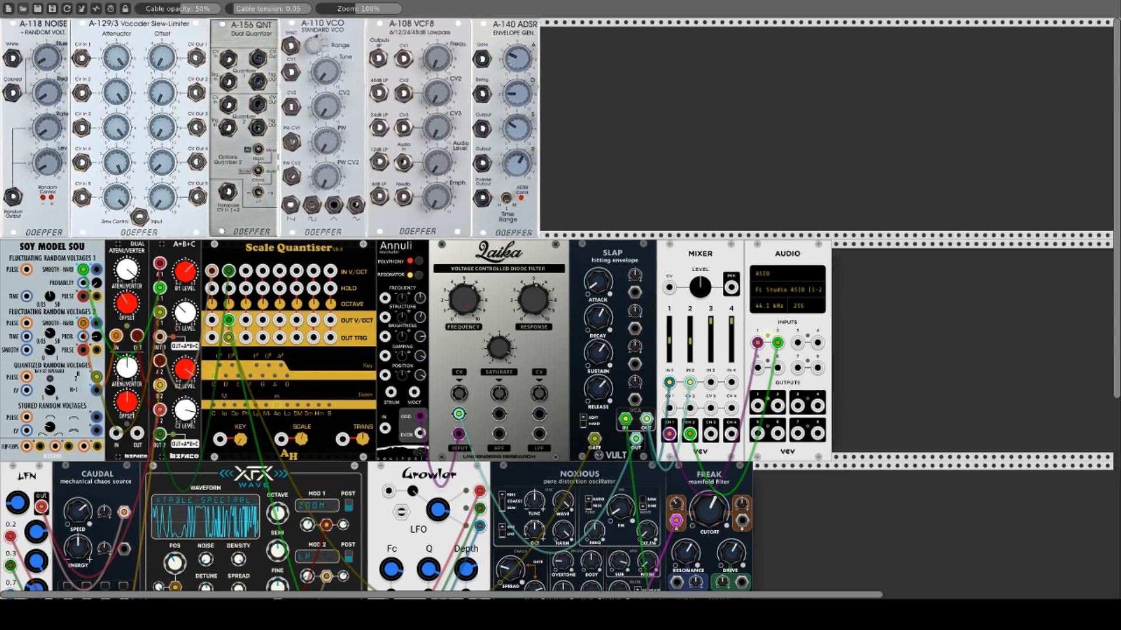
mouse_move(189, 375)
left_mouse_down()
mouse_move(189, 363)
mouse_move(189, 385)
mouse_move(189, 357)
left_mouse_up()
mouse_move(189, 420)
left_mouse_down()
mouse_move(190, 437)
mouse_move(189, 424)
left_mouse_up()
left_click_drag(178, 377, 178, 367)
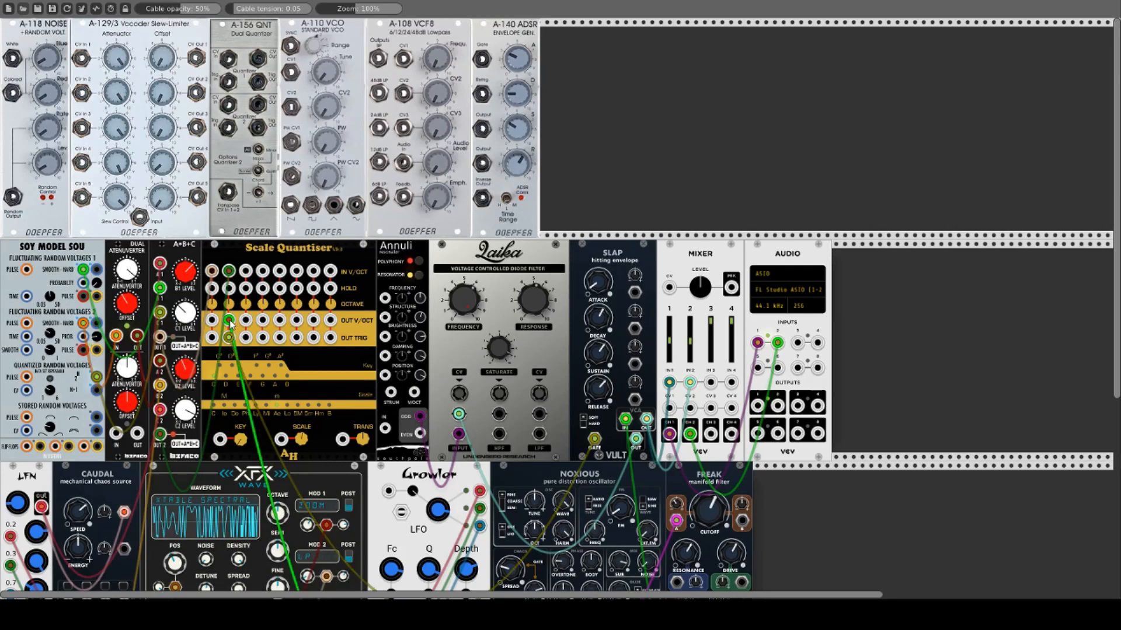
Return the pitch and trigger cables to the quantiser's first-channel outputs and adjust the B1 and C1 levels on A*B+C
left_click_drag(228, 320, 212, 338)
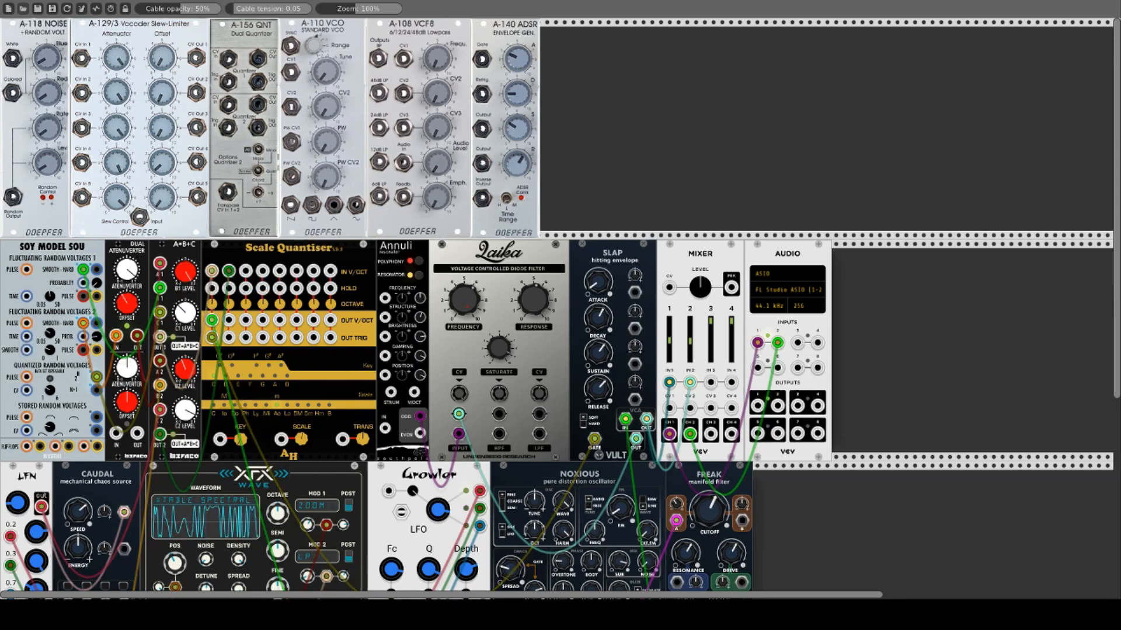
left_click_drag(190, 278, 190, 234)
left_click_drag(184, 309, 184, 152)
left_click_drag(185, 312, 185, 351)
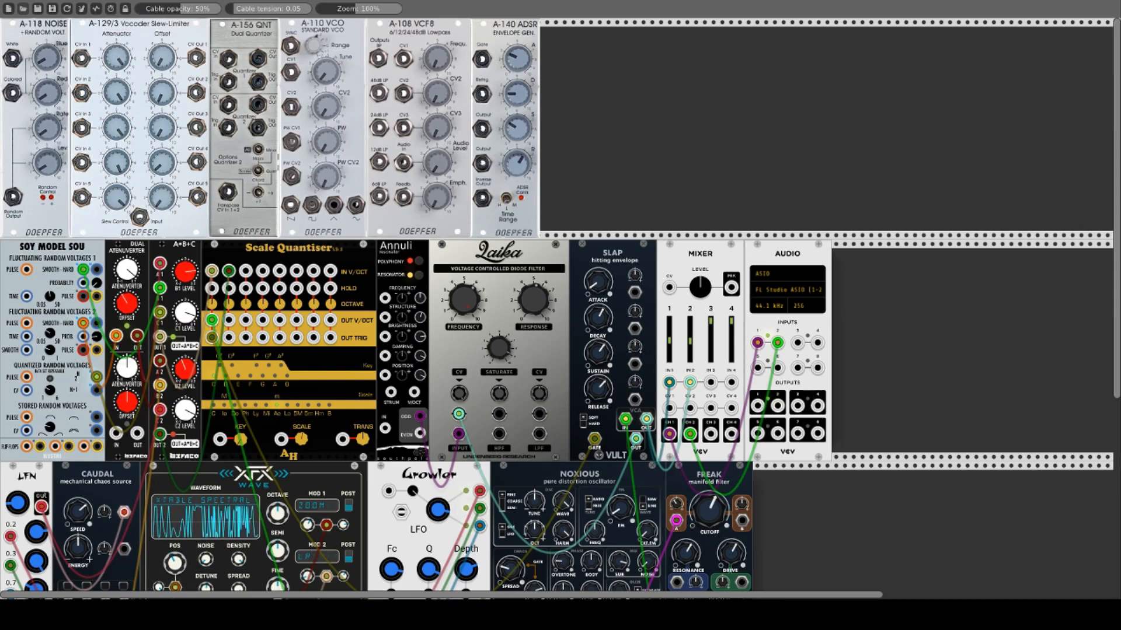
left_click_drag(185, 272, 185, 412)
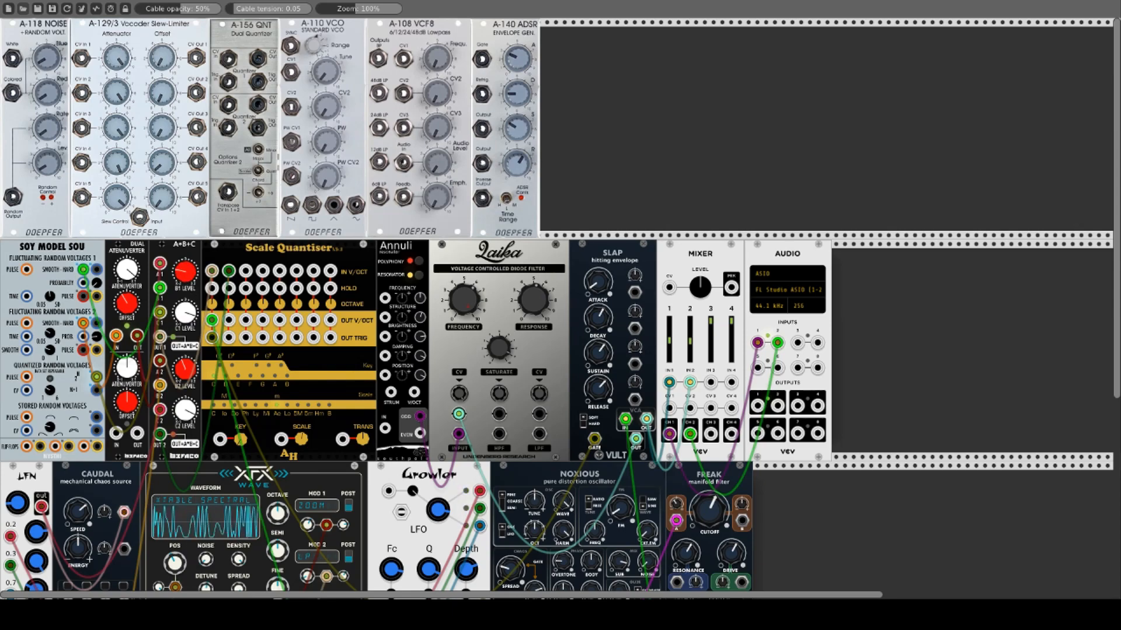